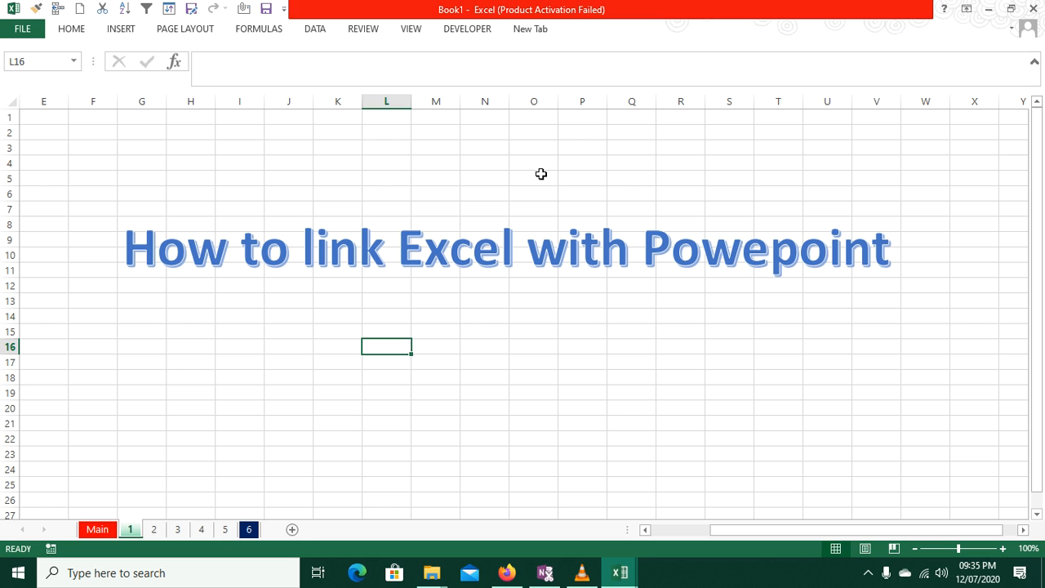
- Correct the spelling in the banner heading so it reads "How to link Excel with Powerpoint"
left_click(768, 245)
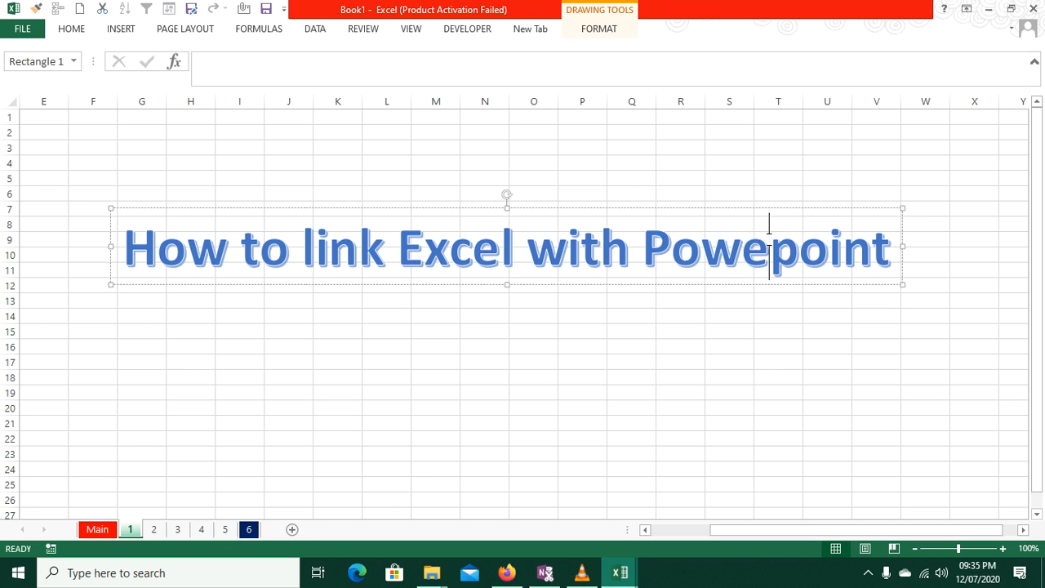
type("r")
left_click(730, 362)
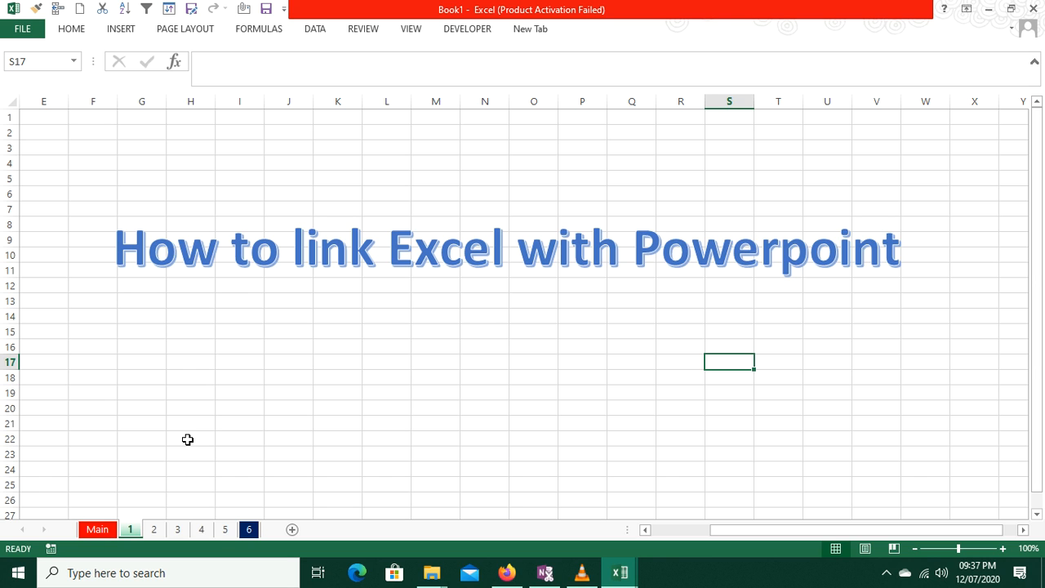
- Go to the Main sheet and look over the four quarterly data tables from Jan to Dec
left_click(98, 529)
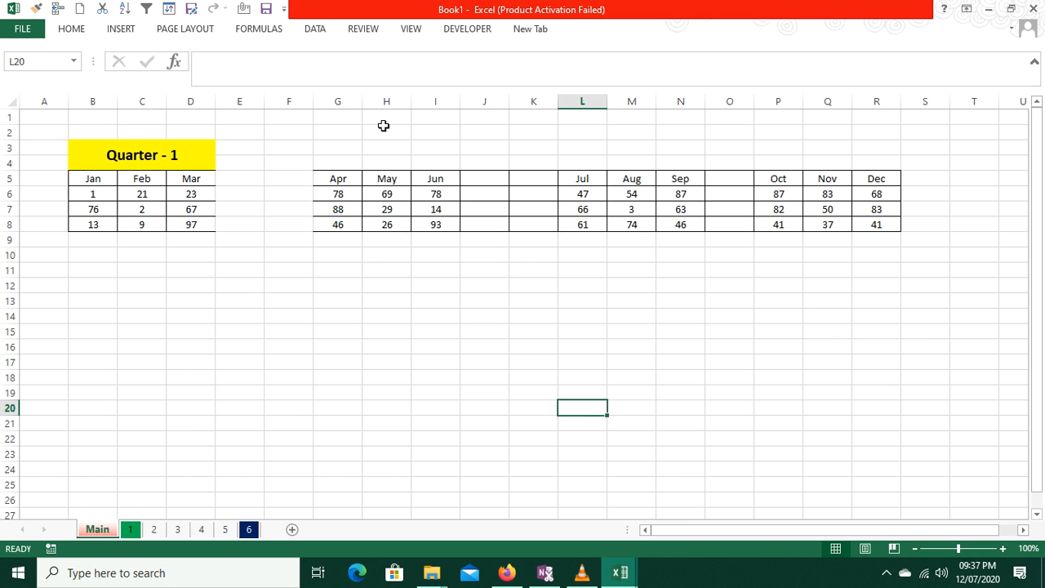
left_click_drag(93, 178, 215, 231)
left_click(328, 164)
left_click(614, 175)
left_click(864, 164)
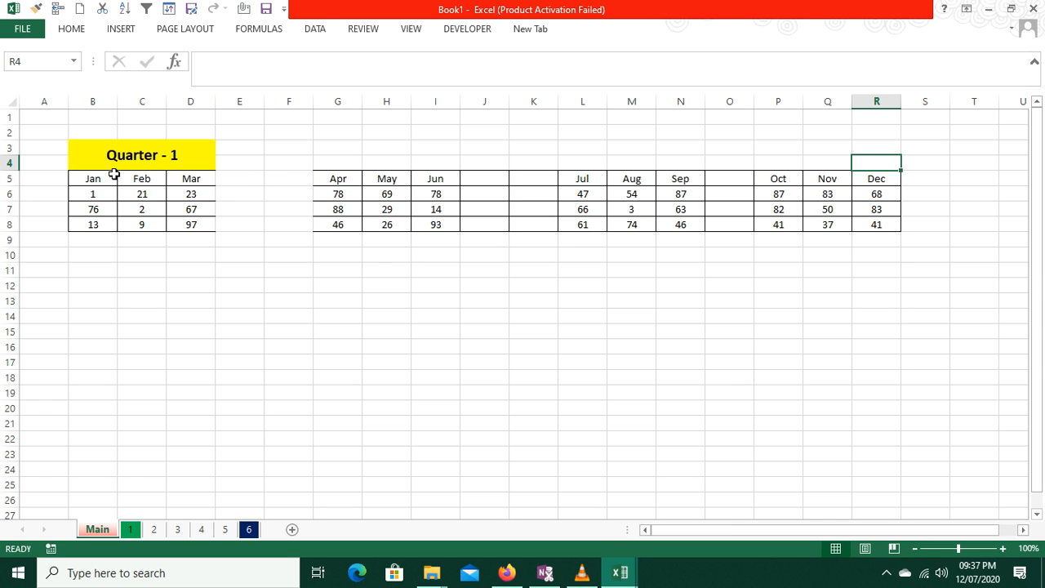
- Insert a recommended Clustered Column chart from the Quarter - 1 data in B5:D8
left_click_drag(93, 182, 191, 223)
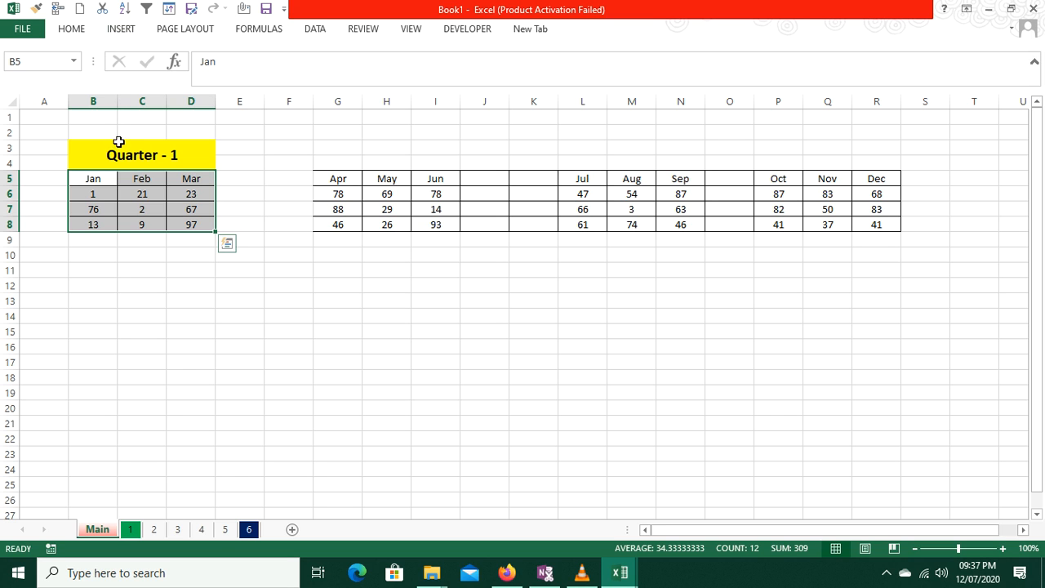
left_click(128, 32)
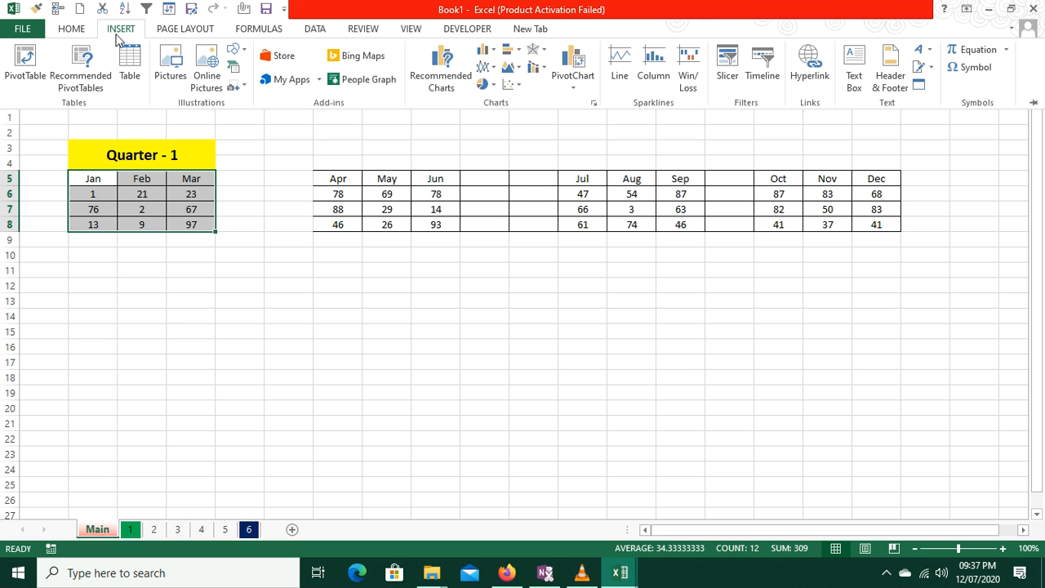
left_click(441, 72)
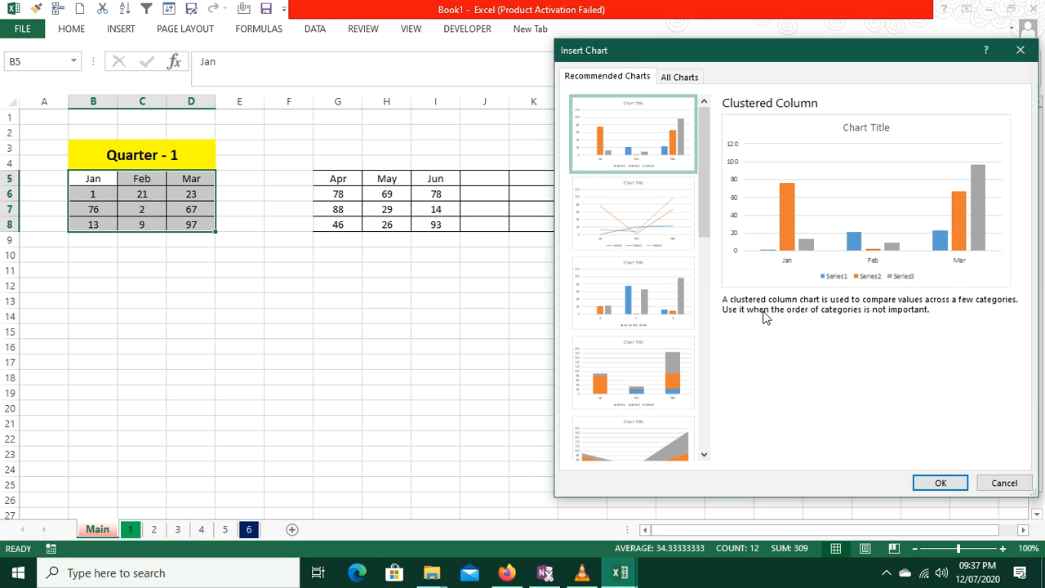
left_click_drag(701, 174, 732, 190)
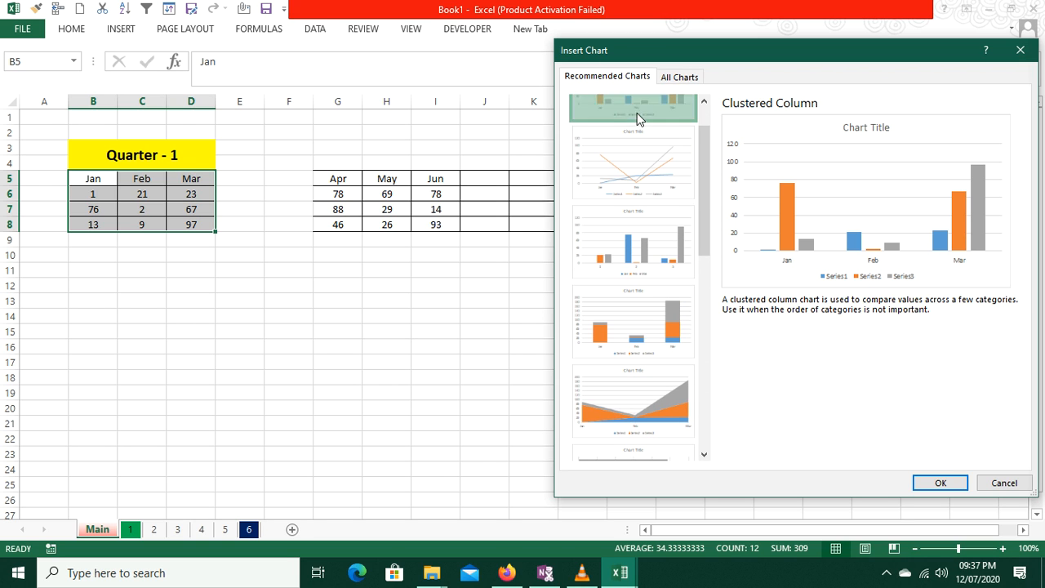
scroll(684, 186, "up", 1)
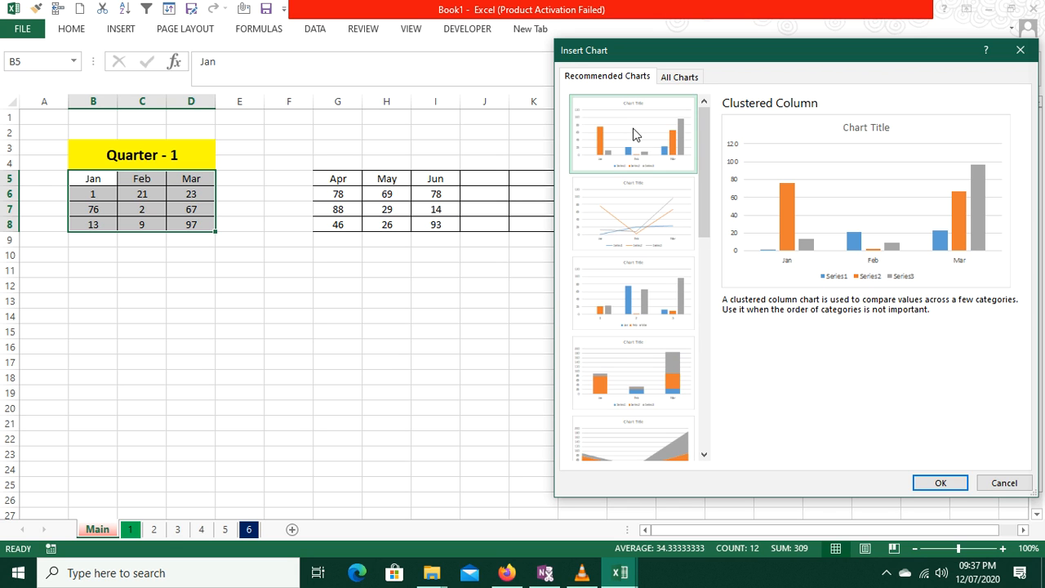
left_click(940, 483)
- Place the chart below the Quarter - 1 table and widen it to about 6 inches
left_click_drag(447, 227, 174, 282)
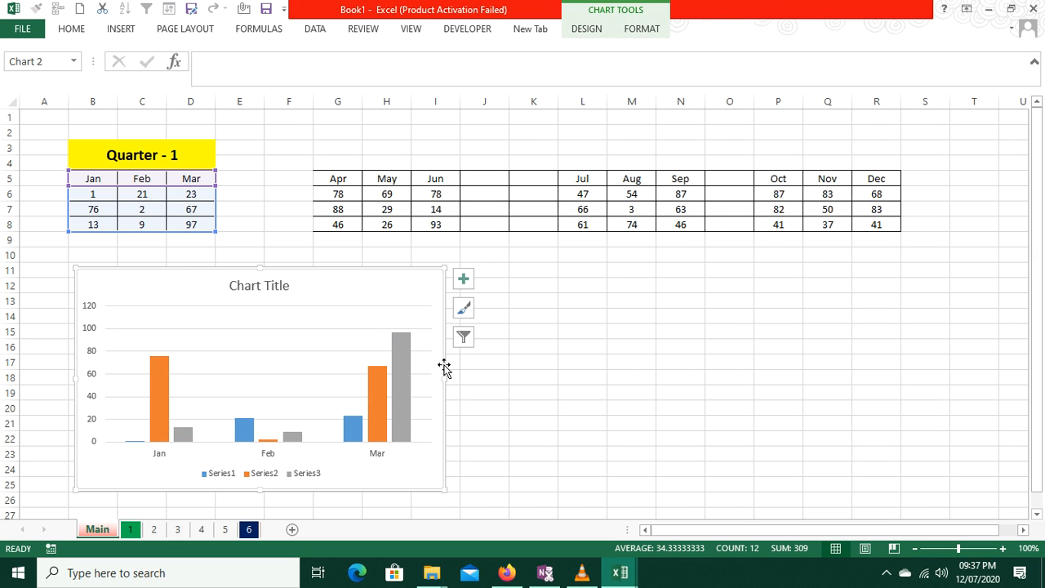
left_click_drag(444, 377, 517, 379)
- Apply the dark-background chart style with gradient columns to the Quarter - 1 chart
left_click(628, 29)
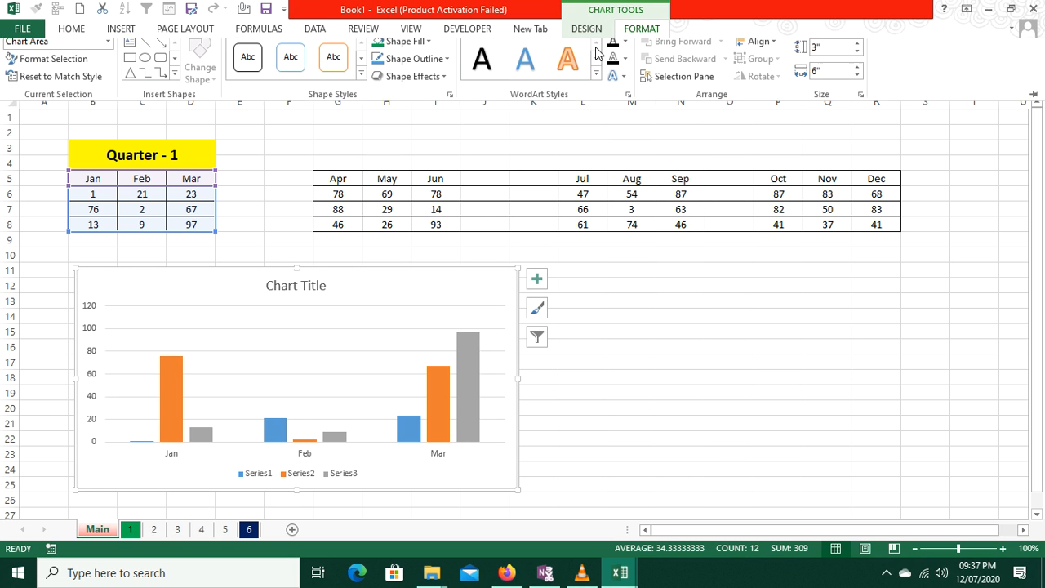
left_click(584, 30)
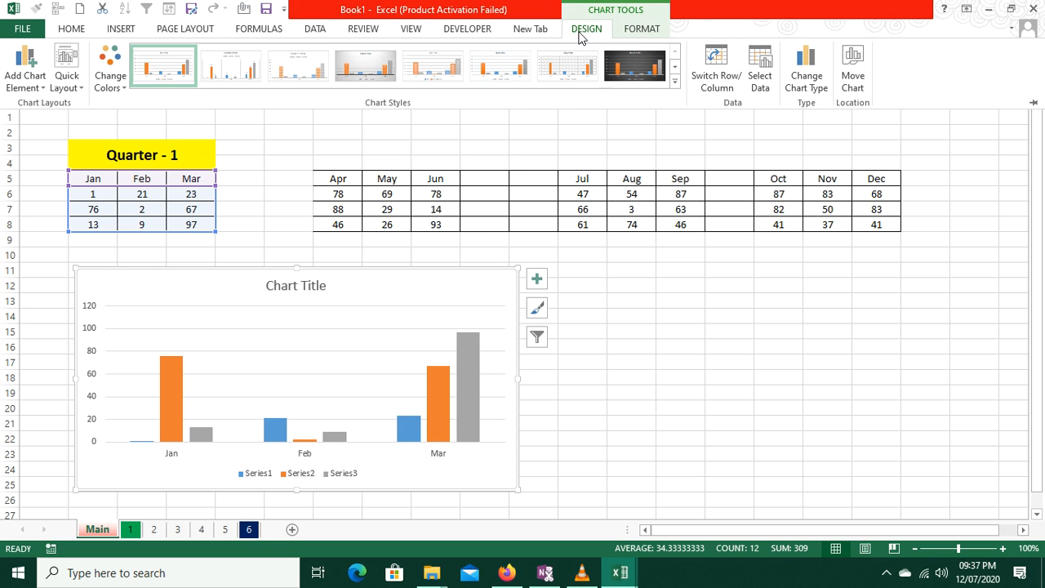
left_click(674, 79)
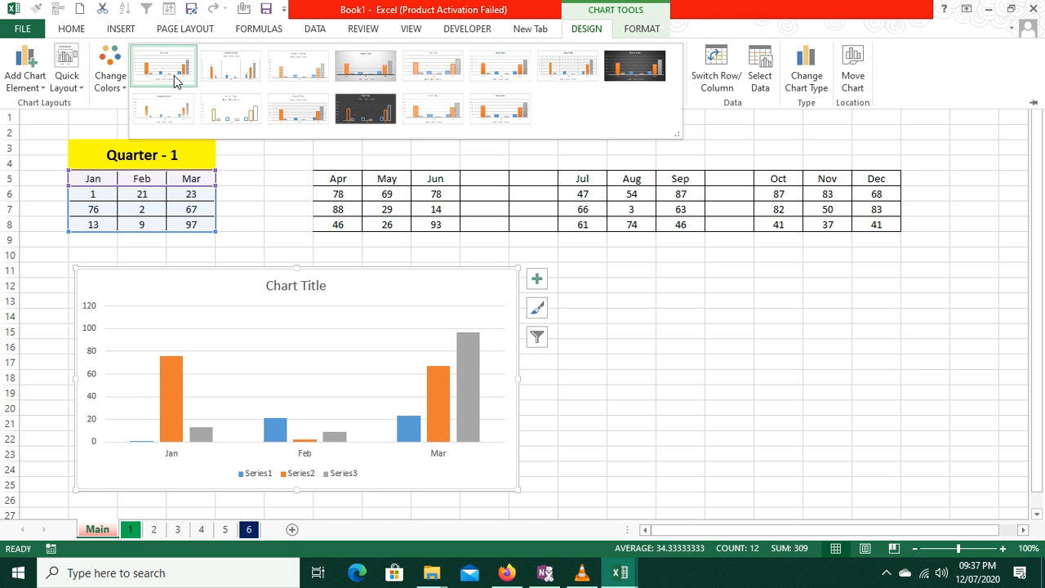
left_click(625, 67)
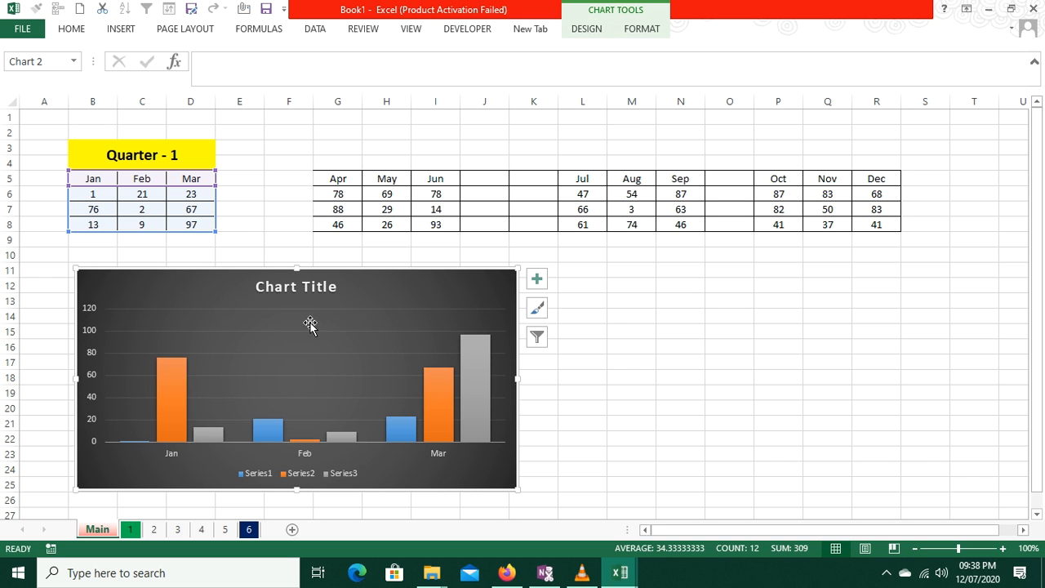
- Replace the chart's placeholder title with "Quartly report"
left_click(296, 286)
left_click(811, 412)
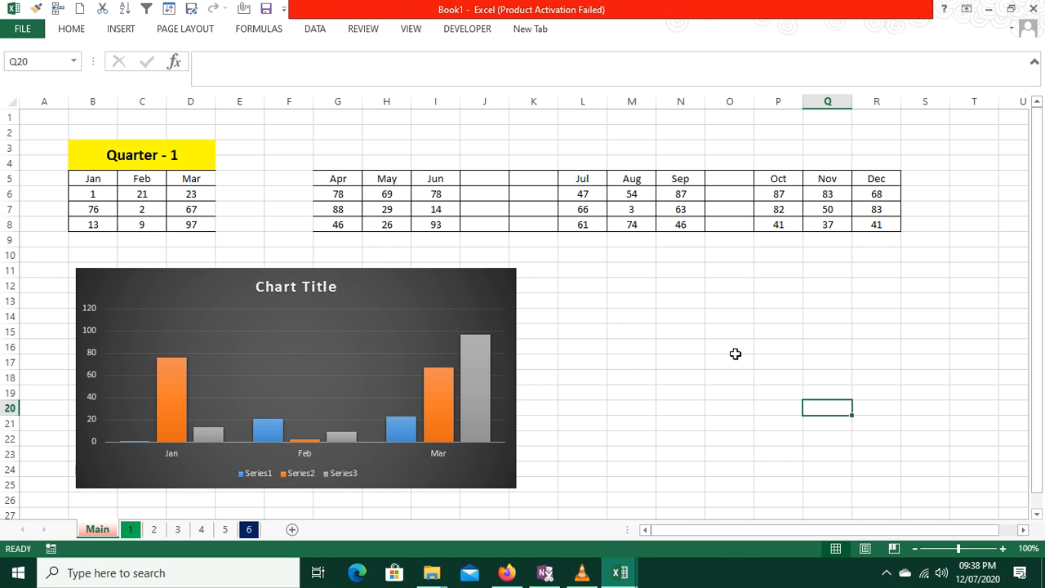
left_click(298, 288)
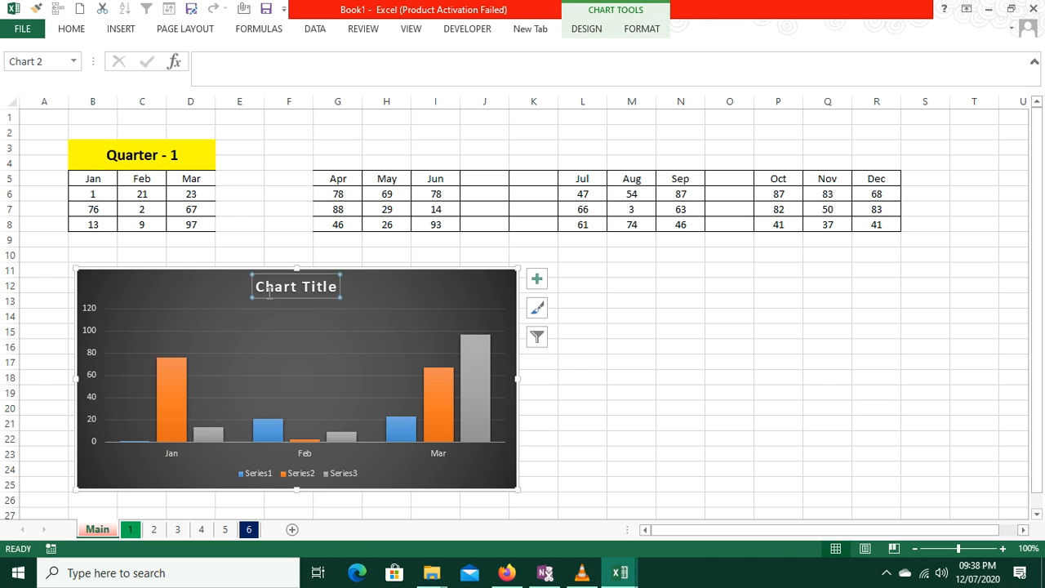
left_click_drag(258, 287, 348, 291)
type("Q")
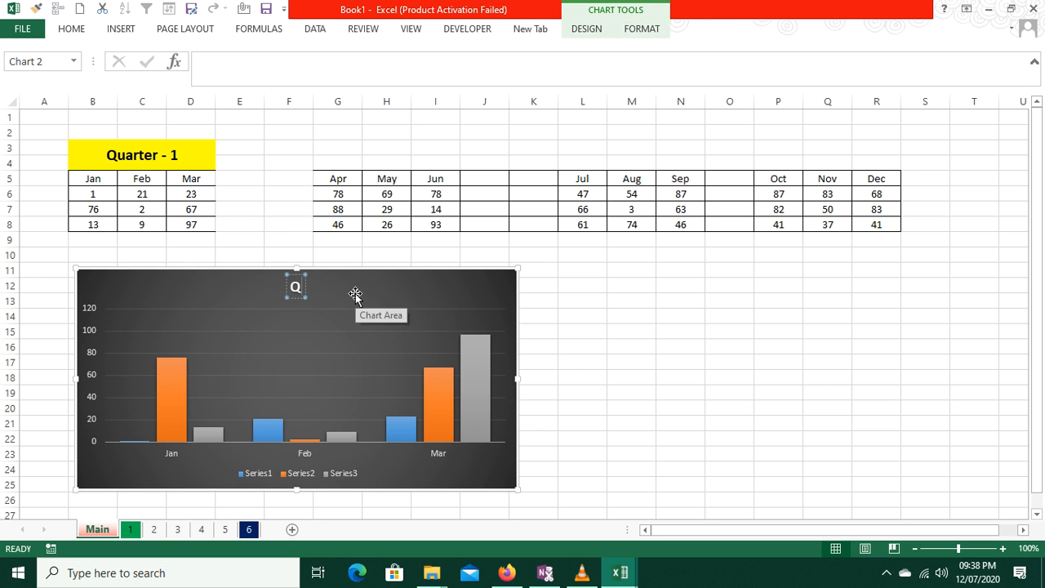
type("uartl")
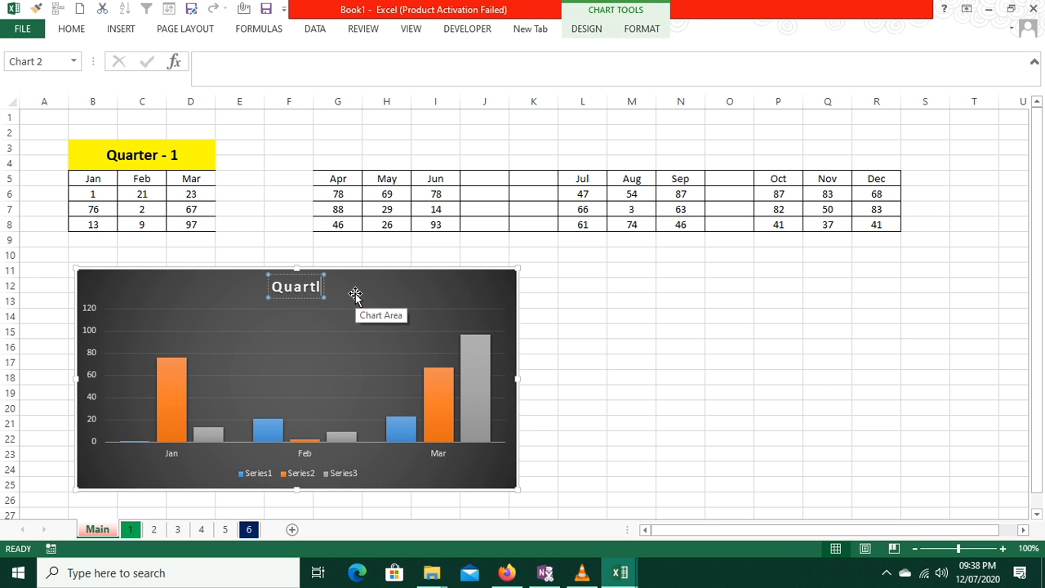
type("y report")
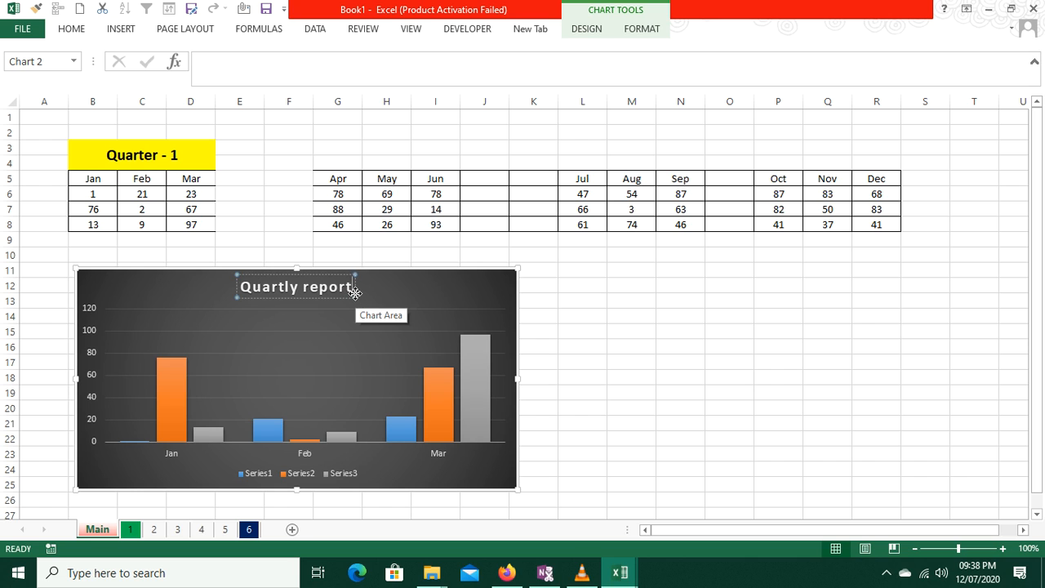
left_click(745, 266)
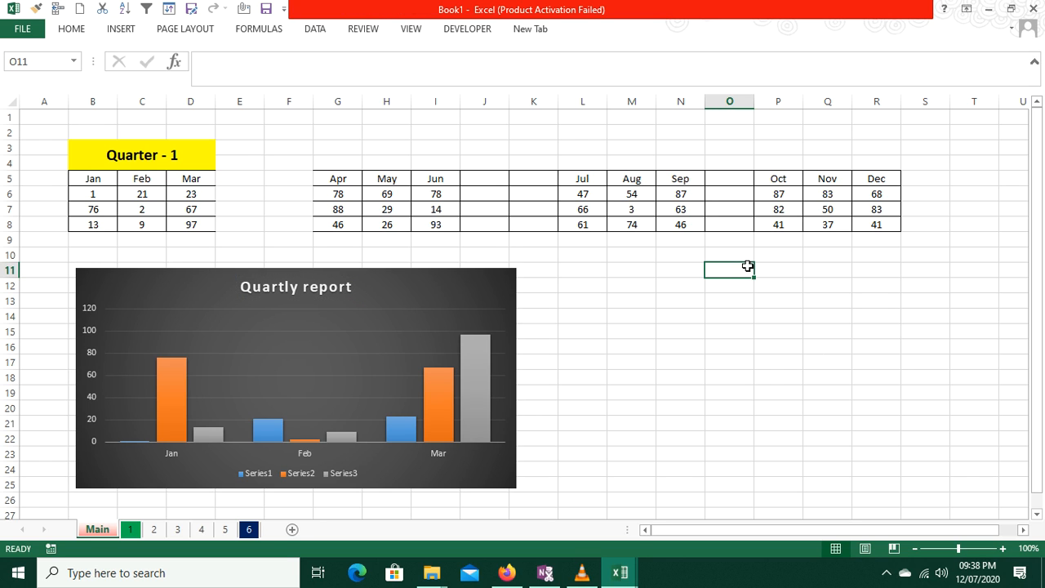
- Examine the chart's source data range, series and category labels without changing them
left_click(142, 302)
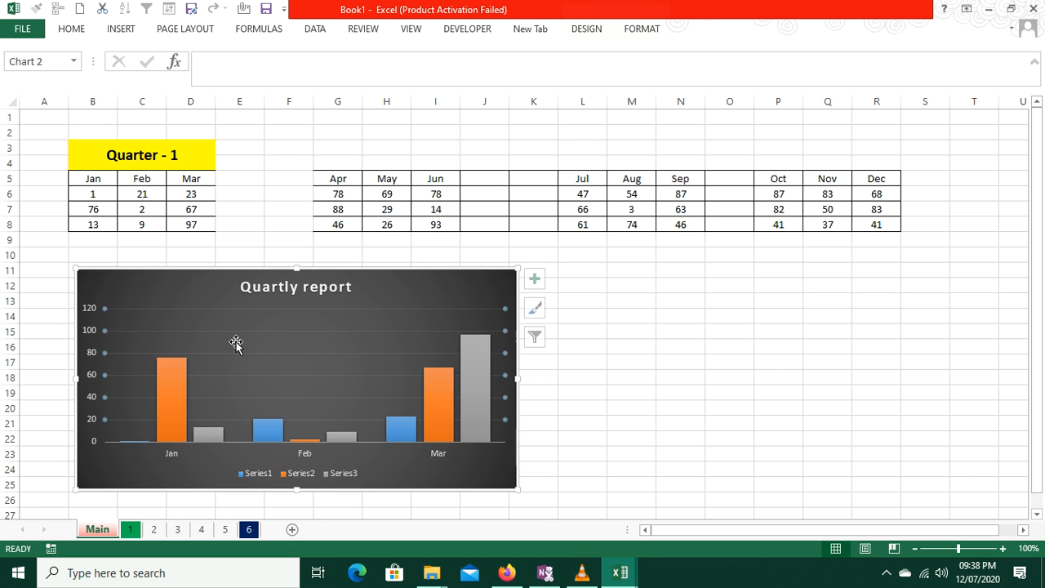
right_click(360, 332)
left_click(442, 401)
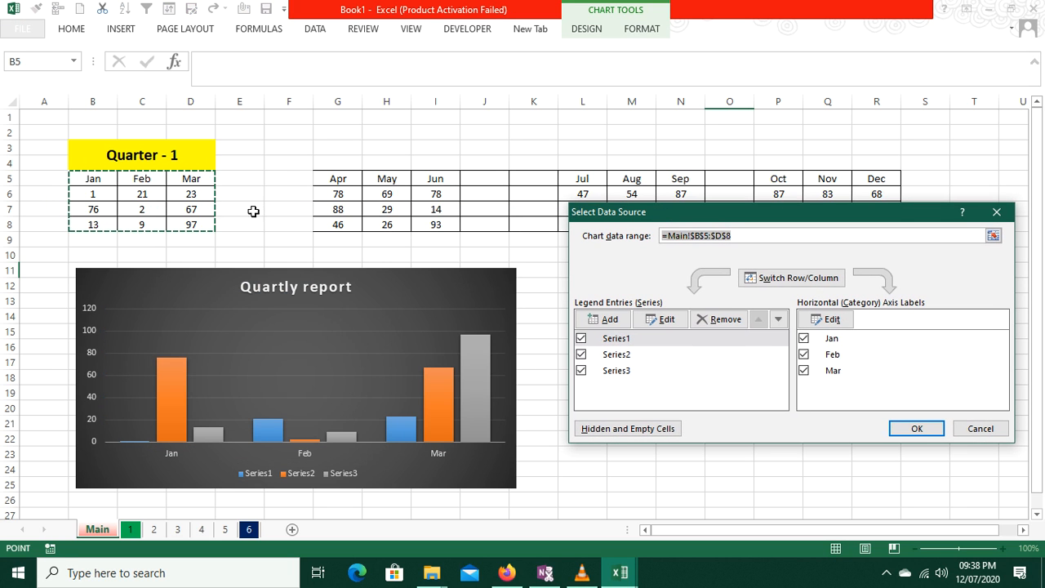
left_click(979, 434)
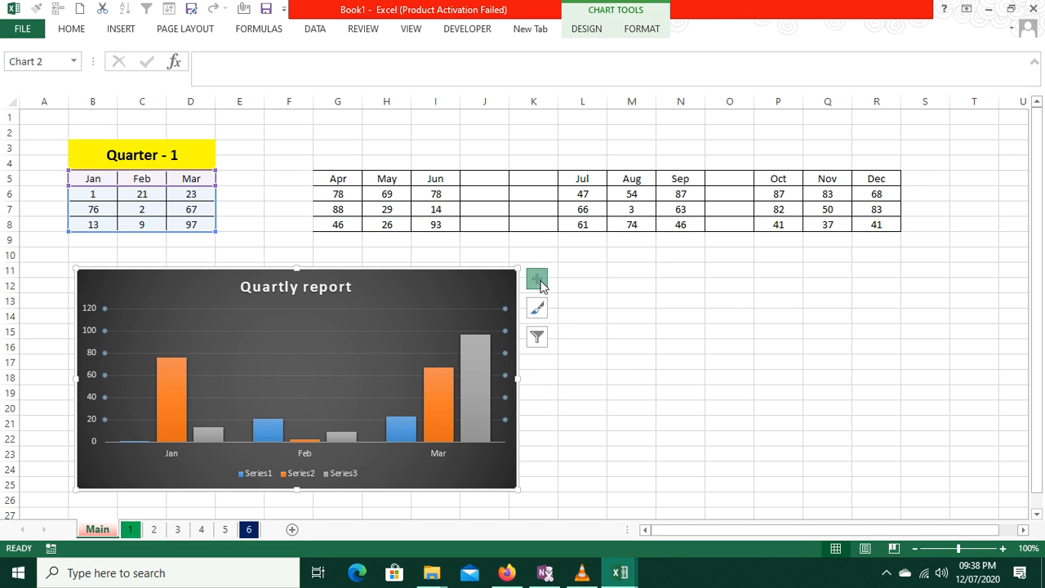
- Add a trendline based on Series2 and a data table to the chart
left_click(538, 281)
left_click(574, 419)
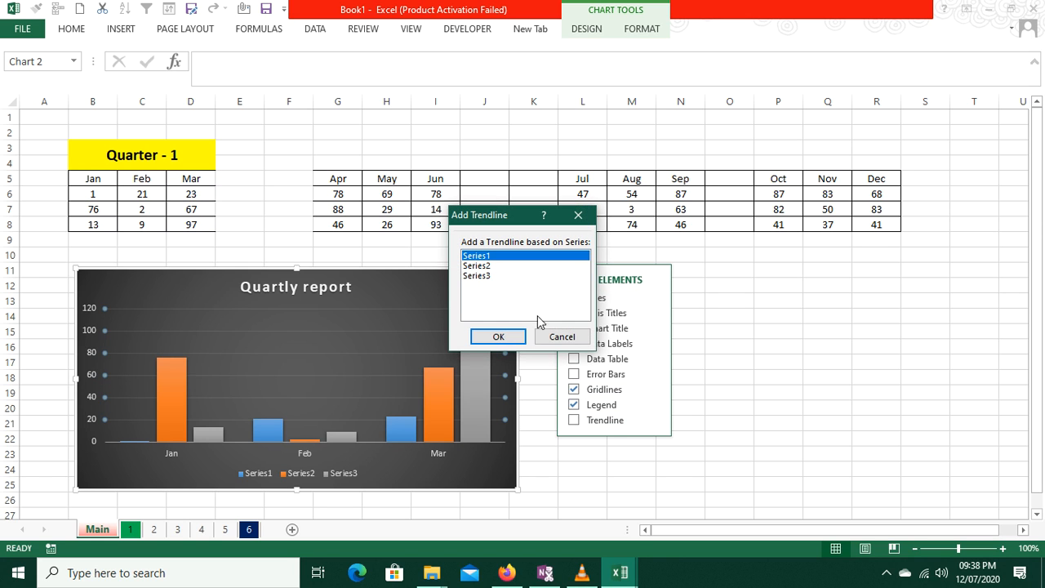
left_click(498, 266)
left_click(498, 336)
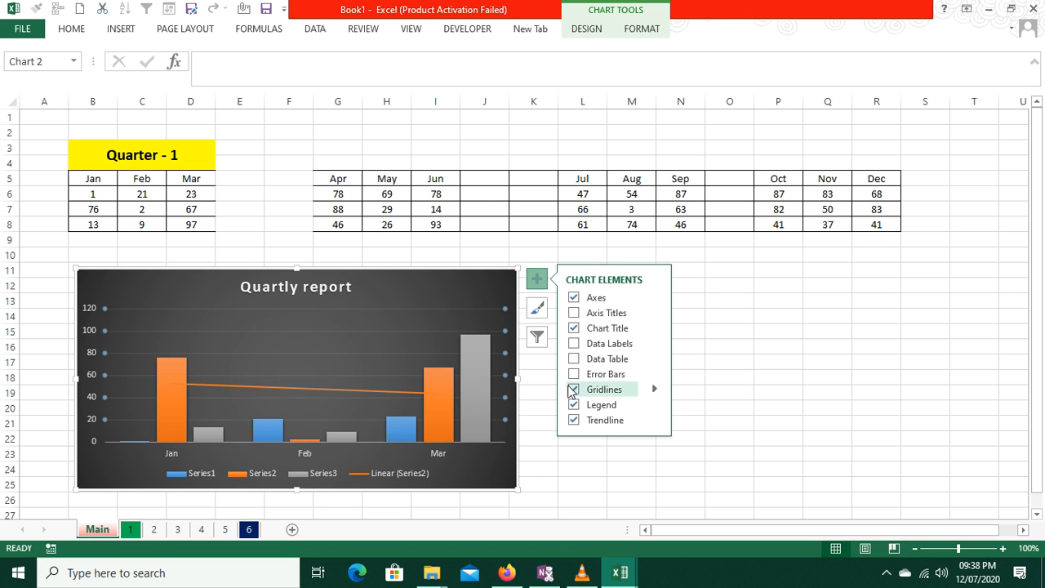
left_click(573, 359)
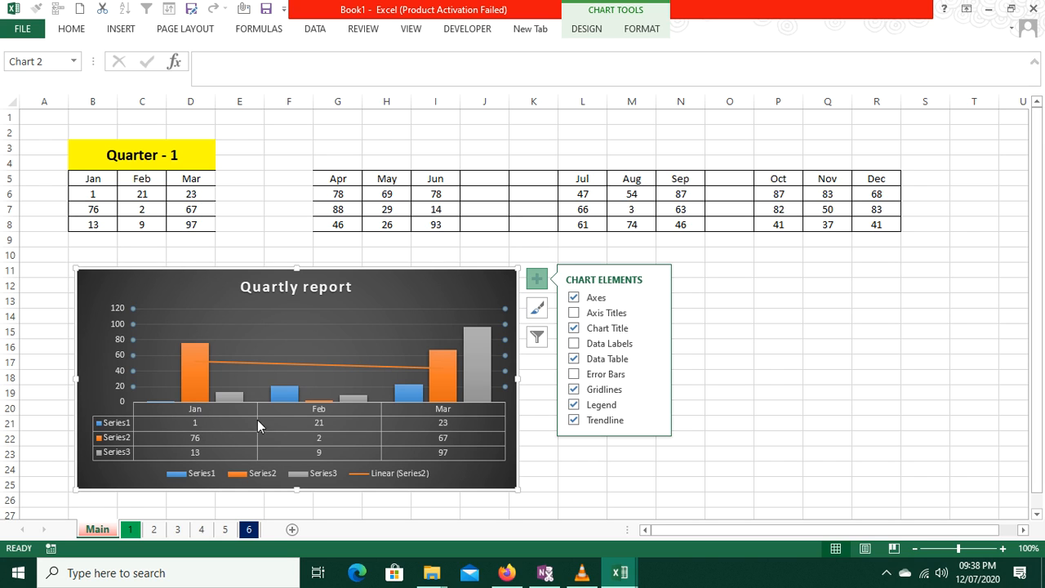
- Try displaying axis titles and error bars on the chart
left_click(574, 313)
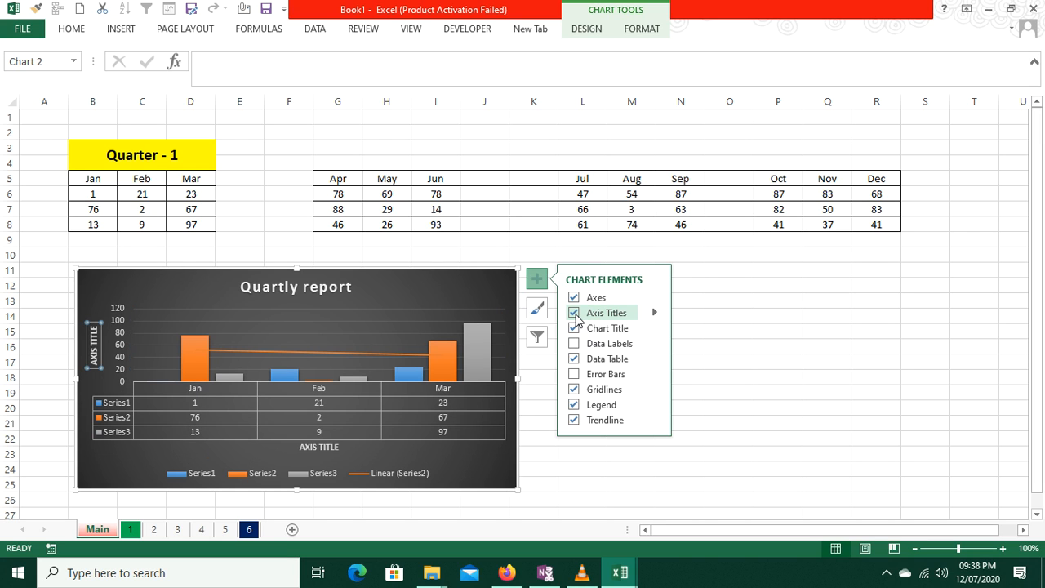
left_click(575, 315)
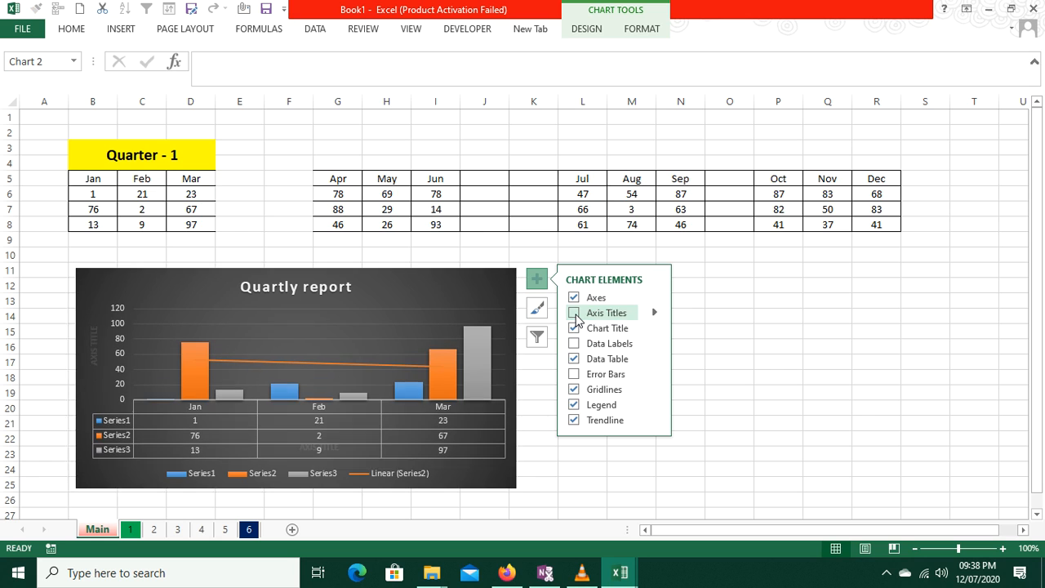
left_click(574, 375)
left_click(574, 376)
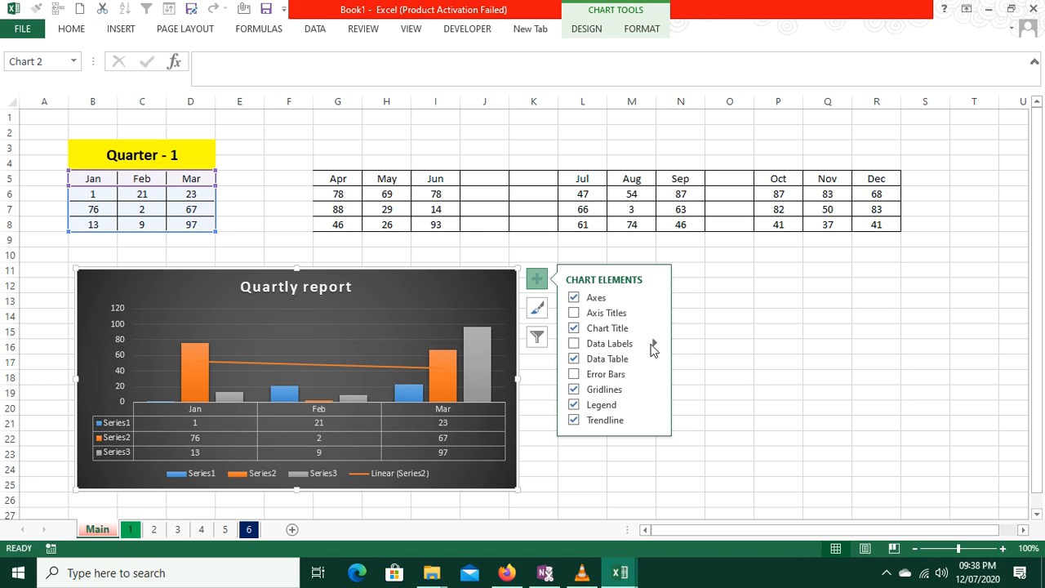
- Add Data Callout labels to the chart's columns
left_click(654, 344)
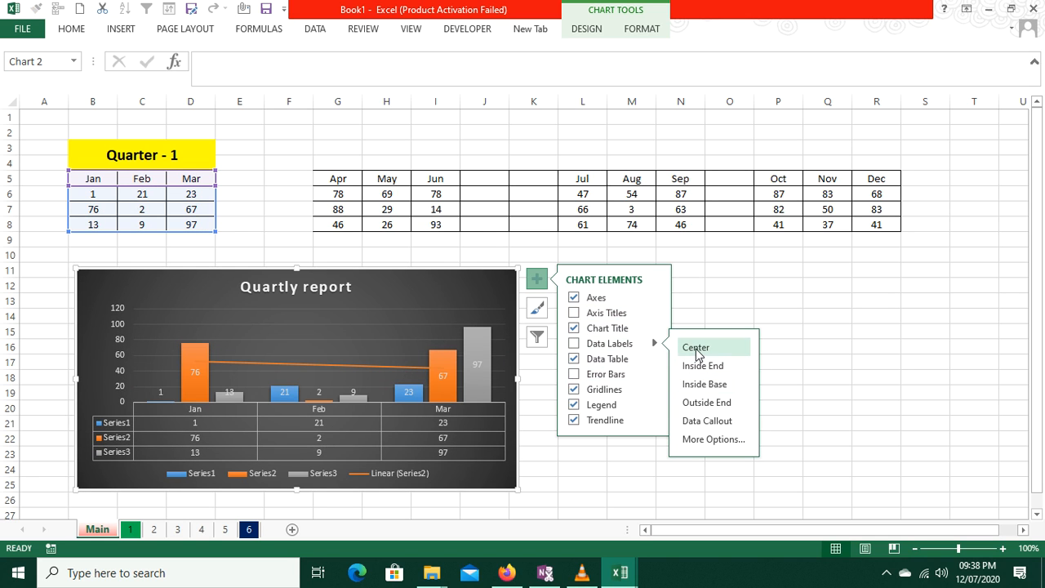
left_click(700, 421)
left_click(759, 376)
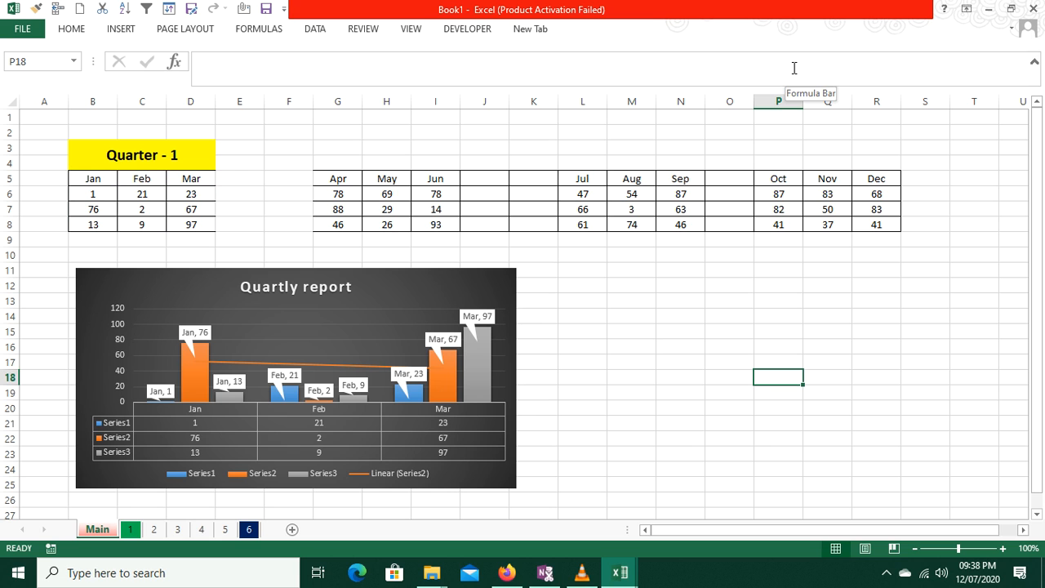
- Search for PowerPoint 2013 on the computer and launch it
left_click(12, 580)
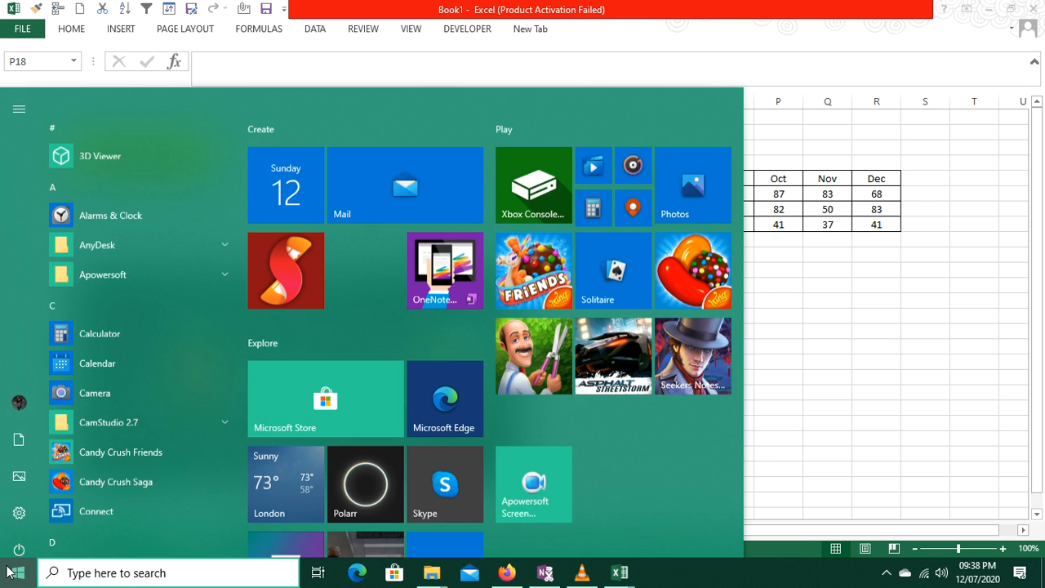
type("powe")
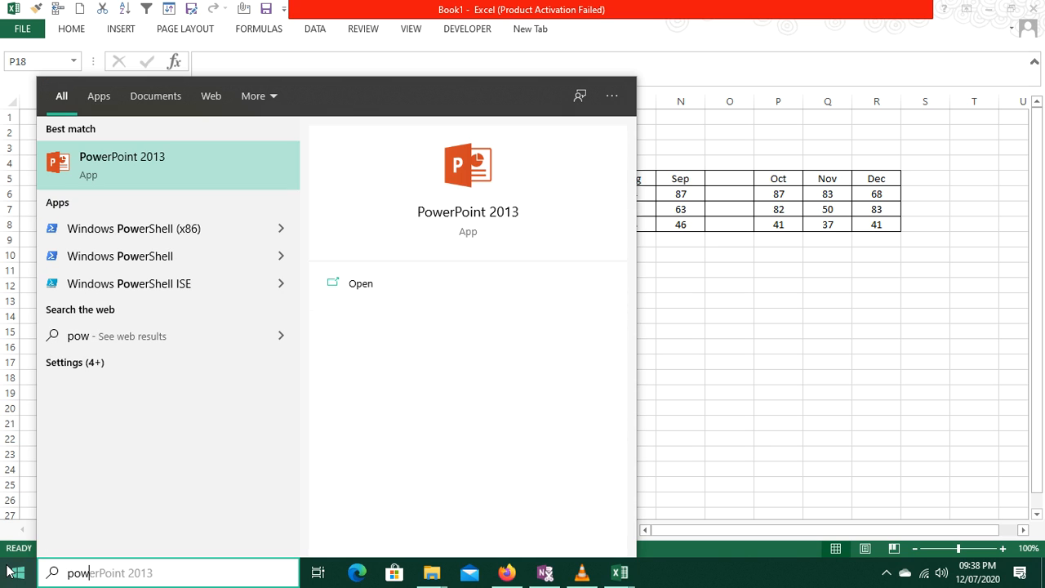
key("Escape")
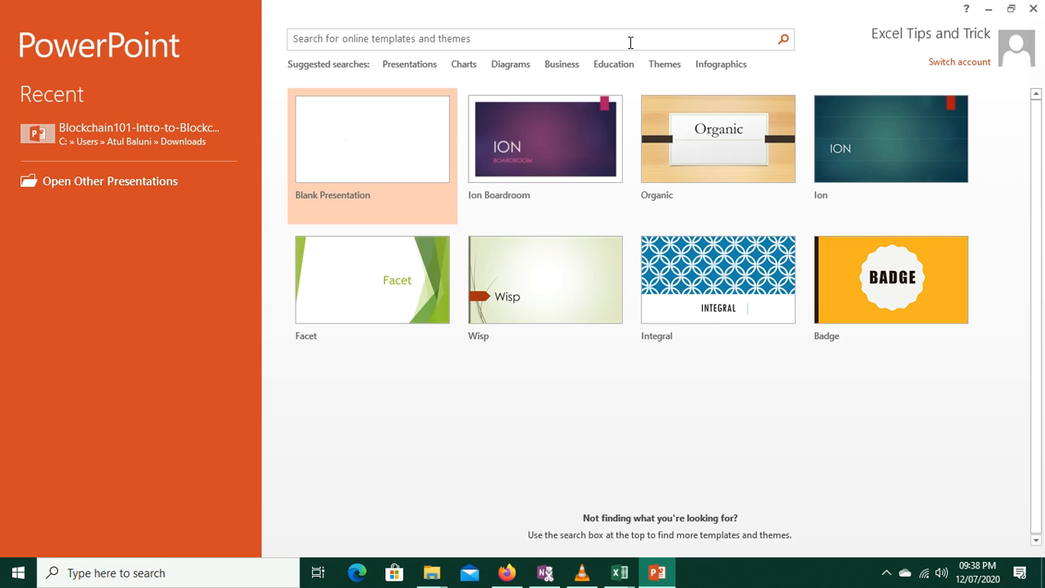
left_click(683, 435)
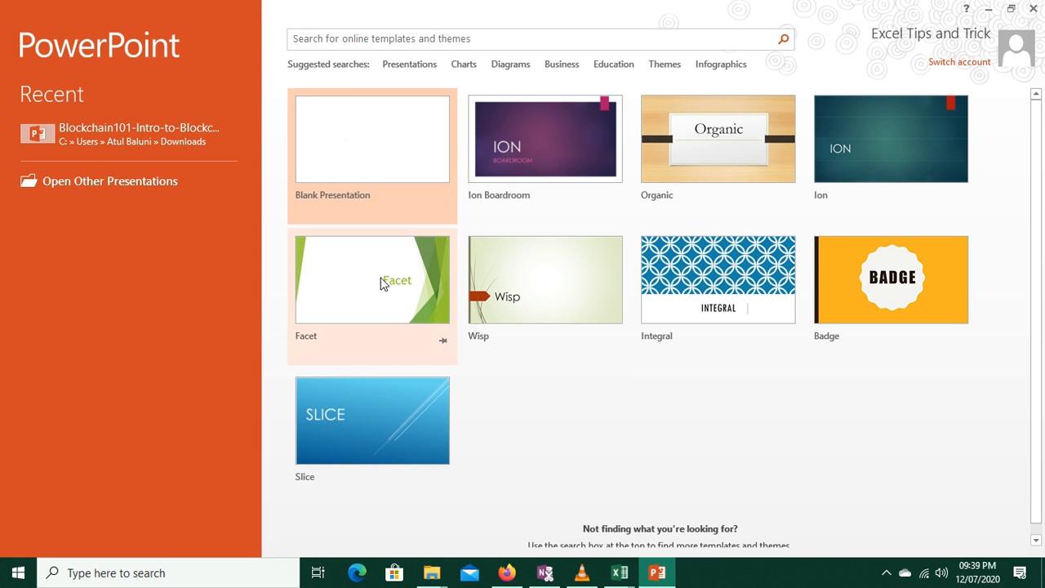
- Create a new blank presentation
left_click(919, 148)
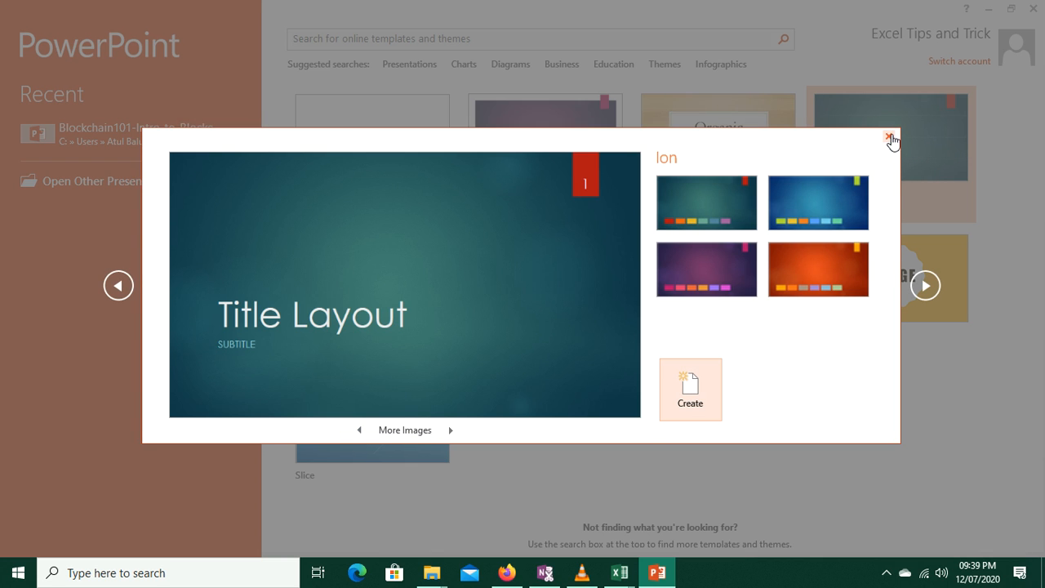
left_click(895, 142)
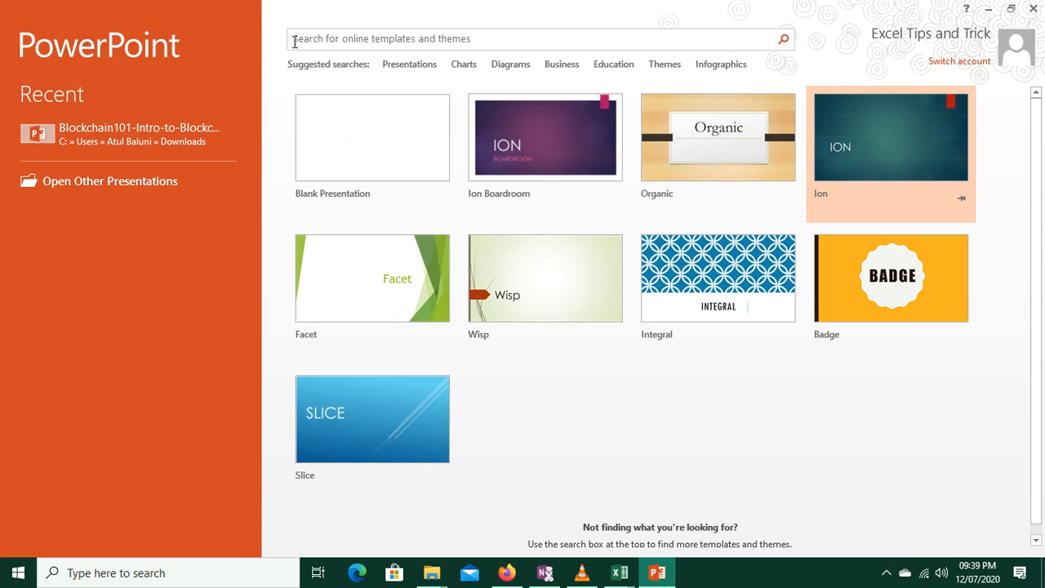
left_click(378, 170)
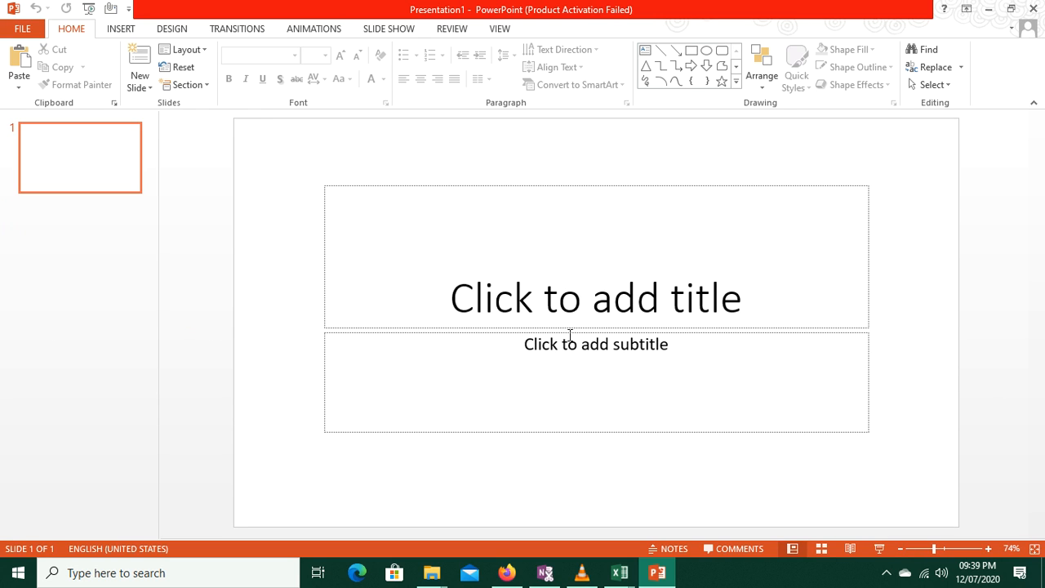
left_click(458, 289)
left_click(597, 430)
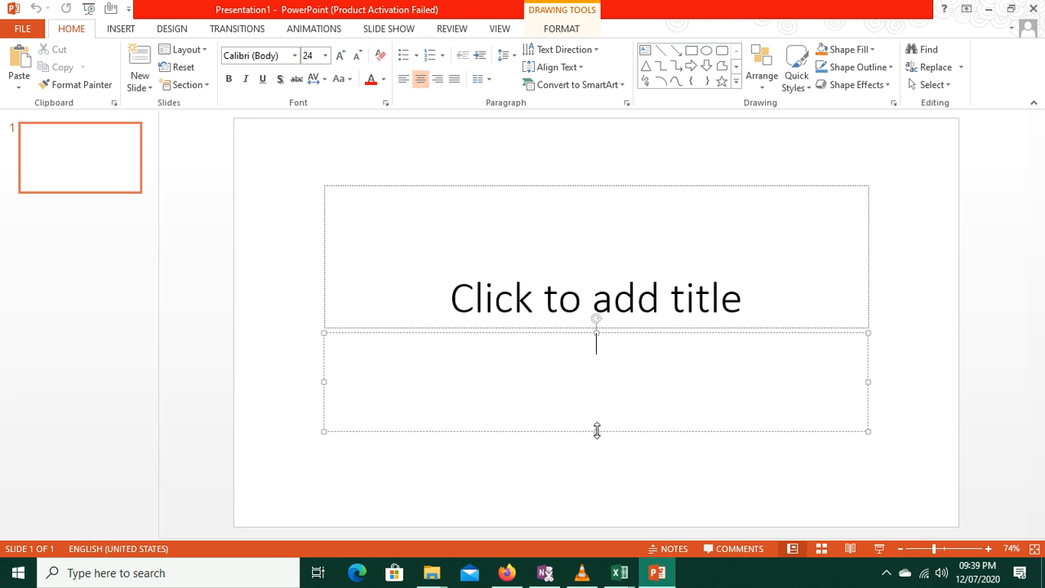
- Switch to the Excel workbook and copy the Quartly report chart
key("alt+Tab")
right_click(389, 286)
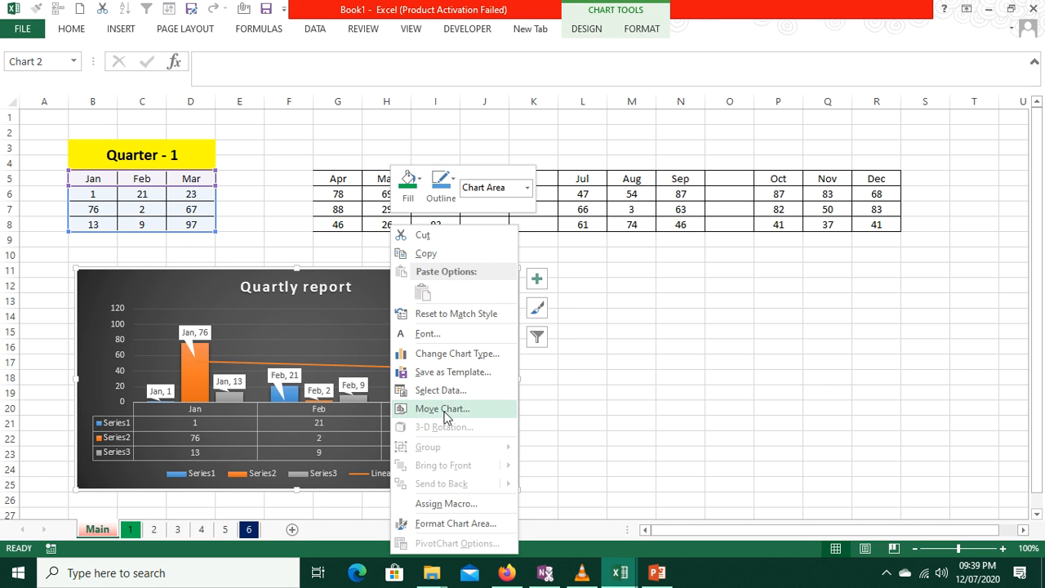
left_click(414, 250)
- Switch to PowerPoint and paste the chart onto the title slide as a linked Microsoft Excel Chart Object
key("alt+Tab")
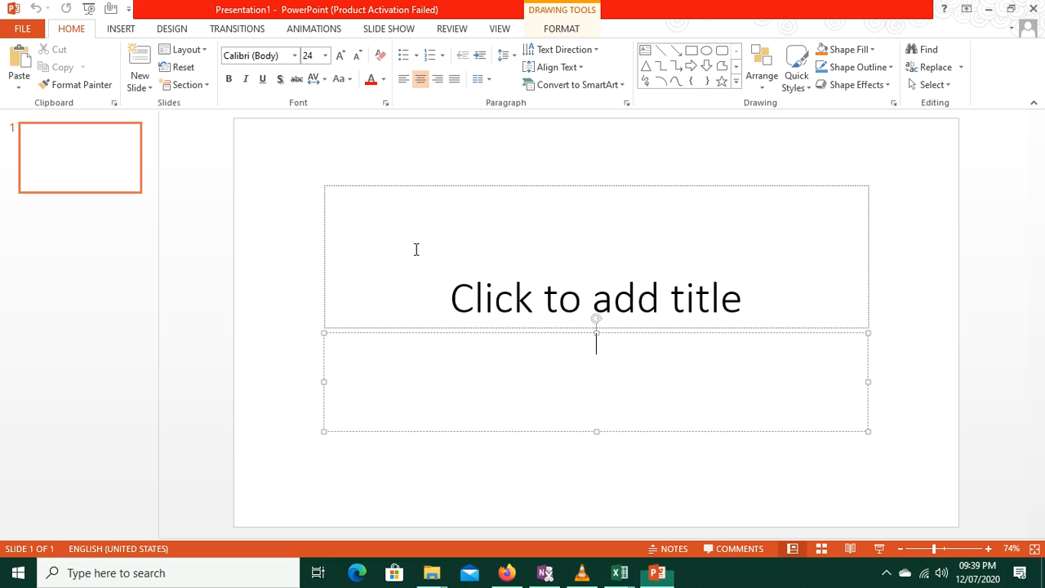
left_click(415, 221)
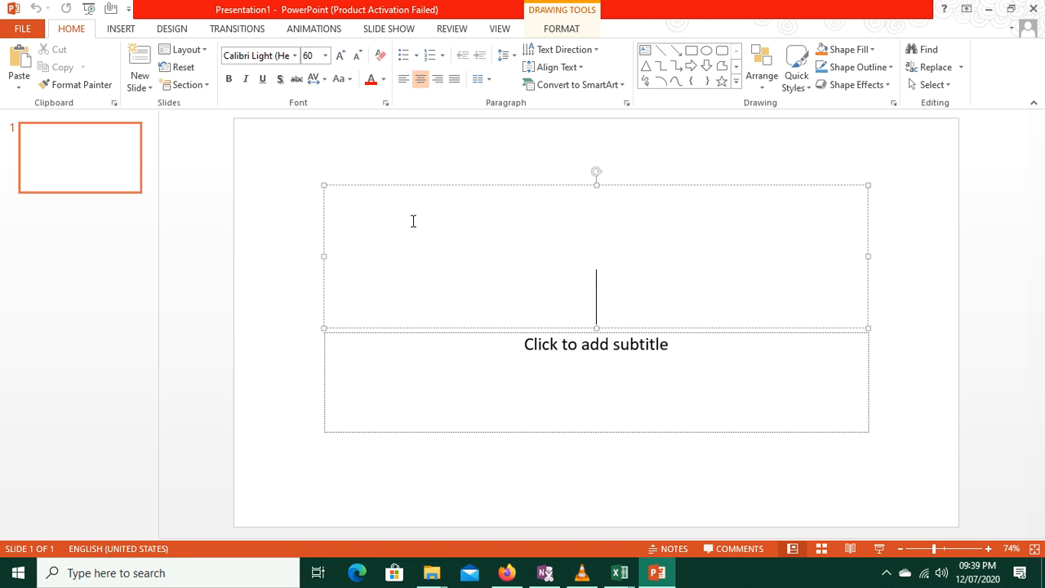
left_click(17, 87)
left_click(42, 150)
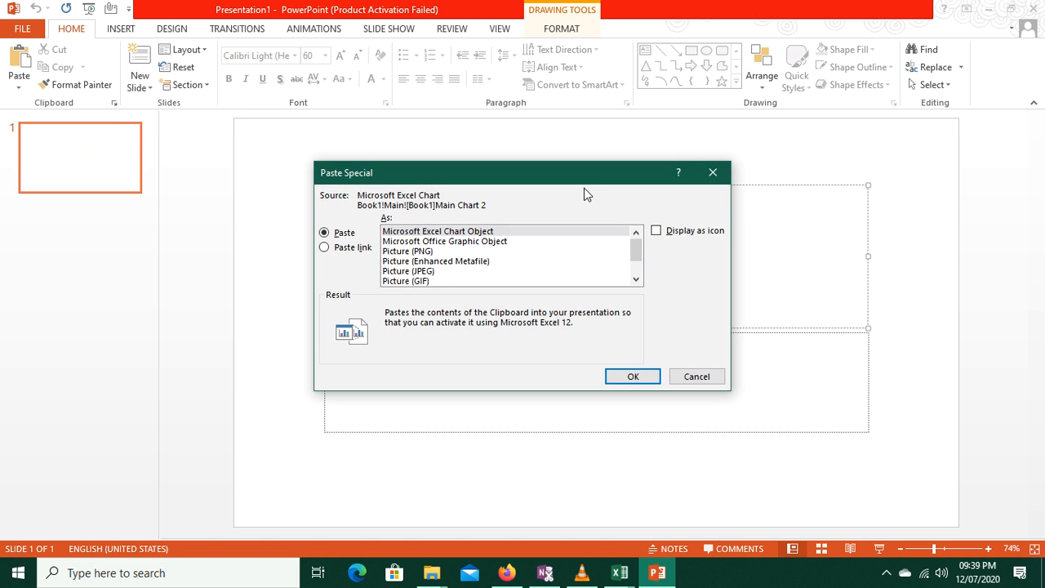
left_click_drag(568, 183, 855, 123)
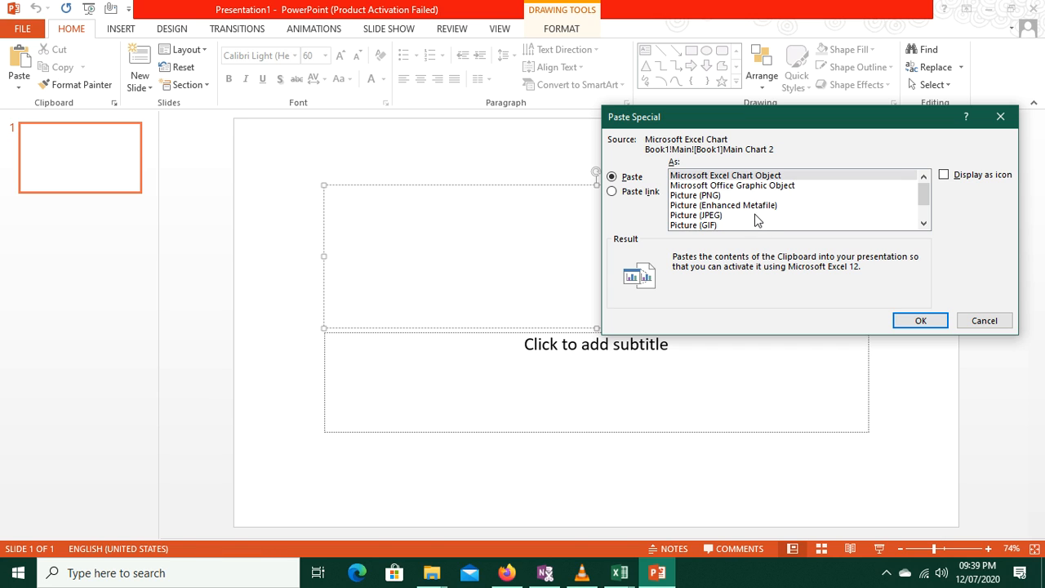
scroll(758, 220, "down", 1)
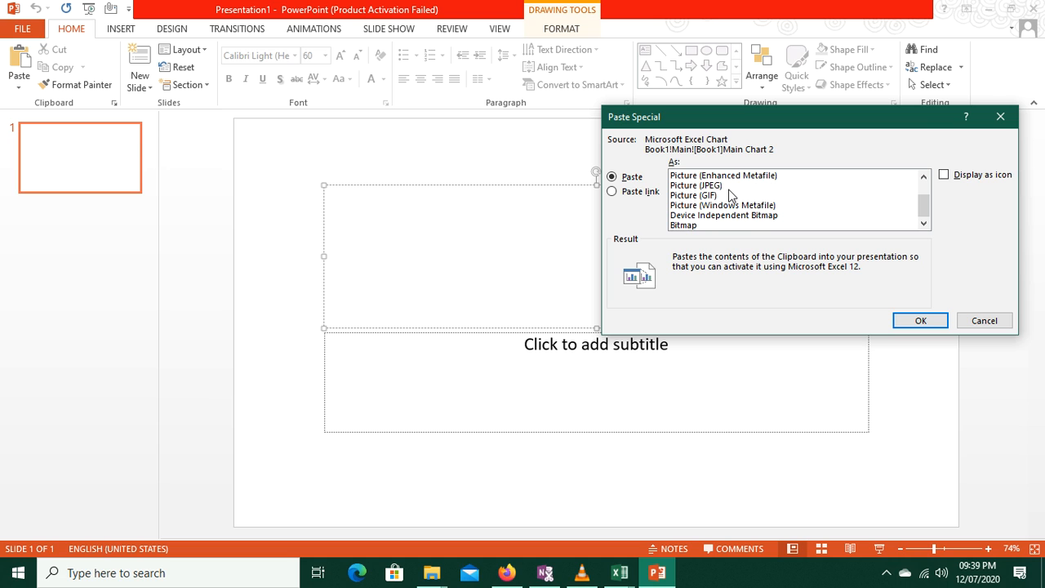
left_click(613, 192)
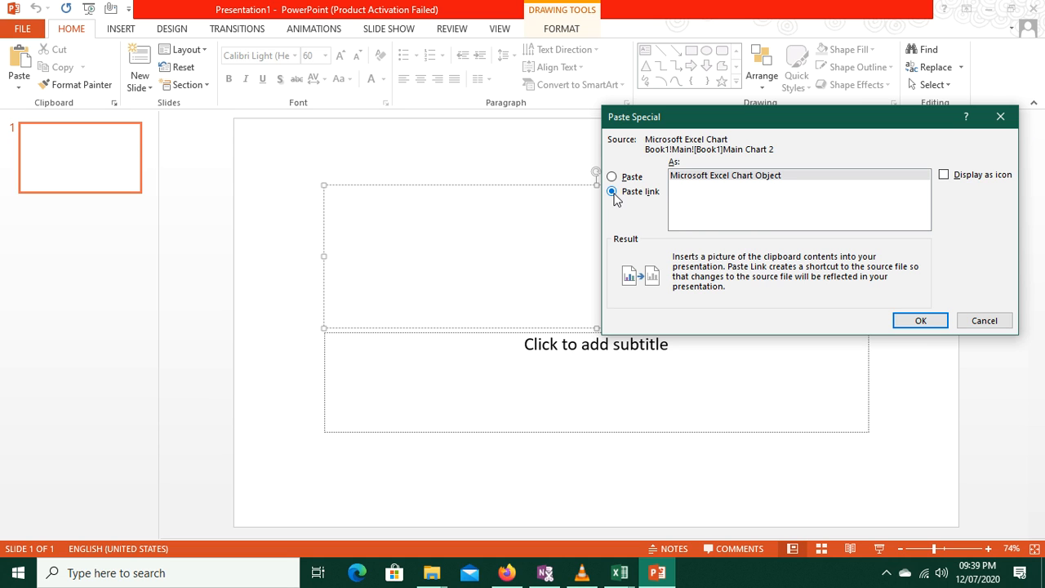
left_click(921, 321)
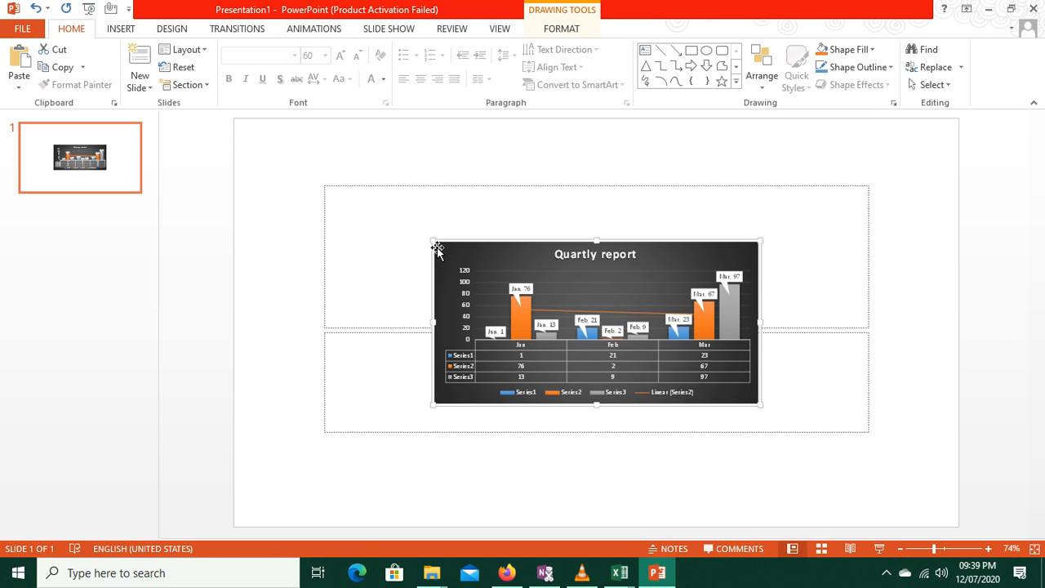
- Enlarge the linked chart on the slide and shift it down to leave room for a heading above it
left_click_drag(430, 241, 334, 193)
left_click_drag(759, 403, 845, 446)
left_click_drag(664, 203, 665, 240)
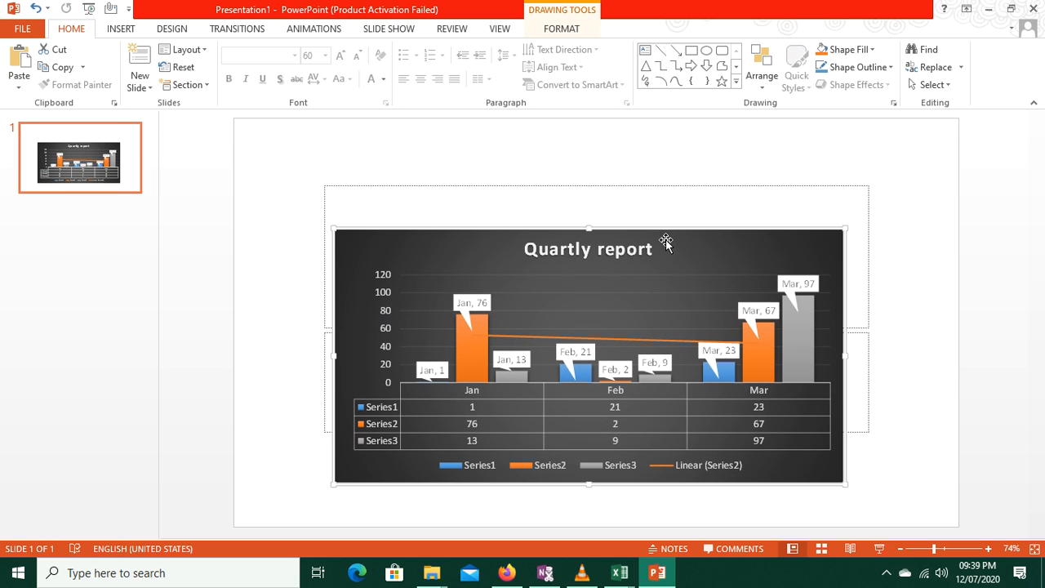
- Switch to Excel and copy the merged Quarter - 1 heading cell above the first table
key("alt+Tab")
left_click(196, 156)
key("ctrl+c")
- Switch to PowerPoint and paste the Quarter - 1 heading onto the slide as a linked Microsoft Excel Worksheet Object
key("alt+Tab")
left_click(531, 192)
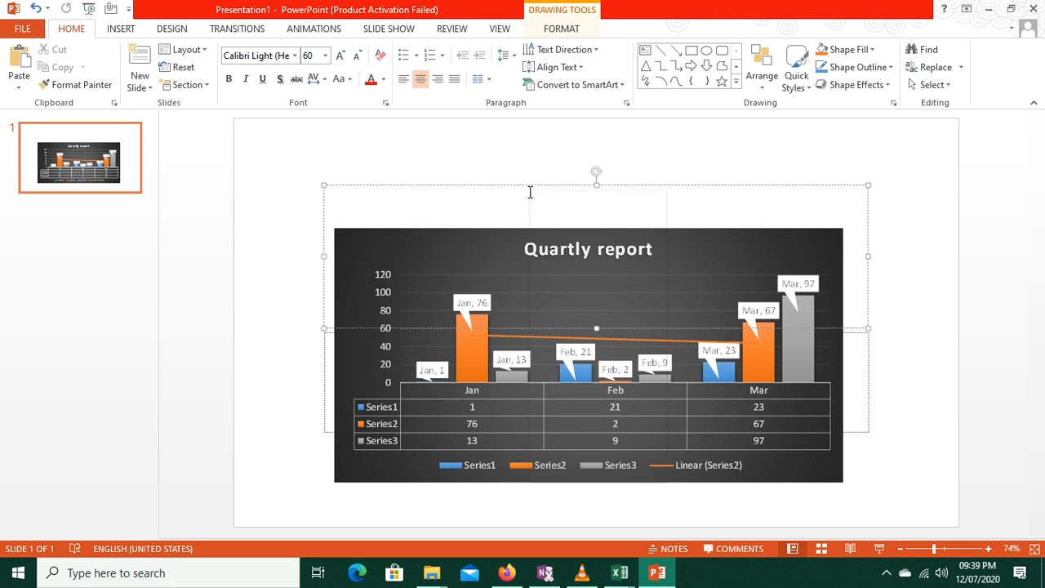
right_click(529, 196)
left_click(17, 84)
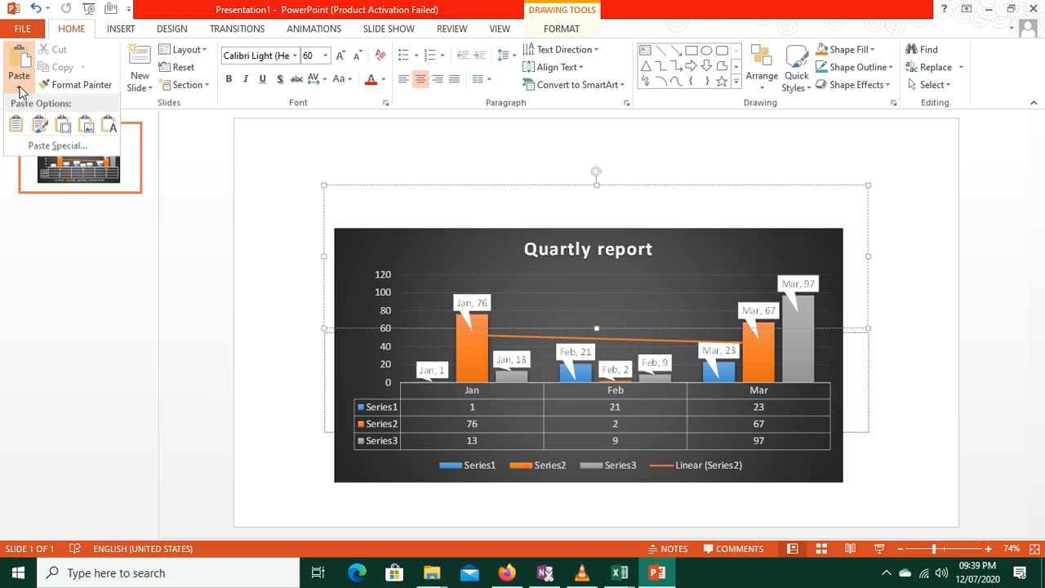
left_click(37, 146)
left_click(324, 247)
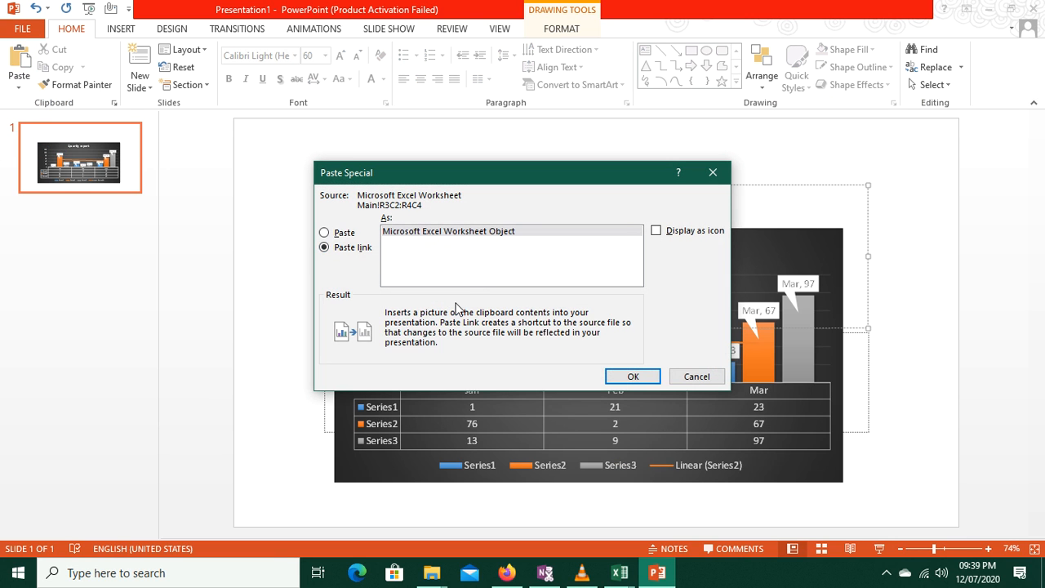
left_click(632, 376)
- Resize the linked Quarter - 1 heading and position it directly above the chart
left_click_drag(620, 319, 722, 209)
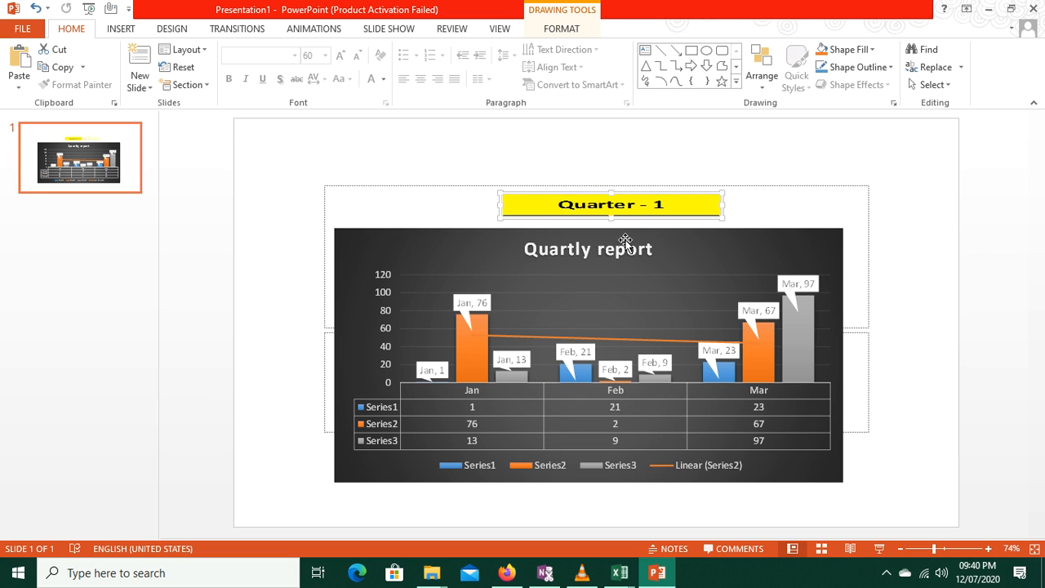
left_click_drag(610, 220, 610, 231)
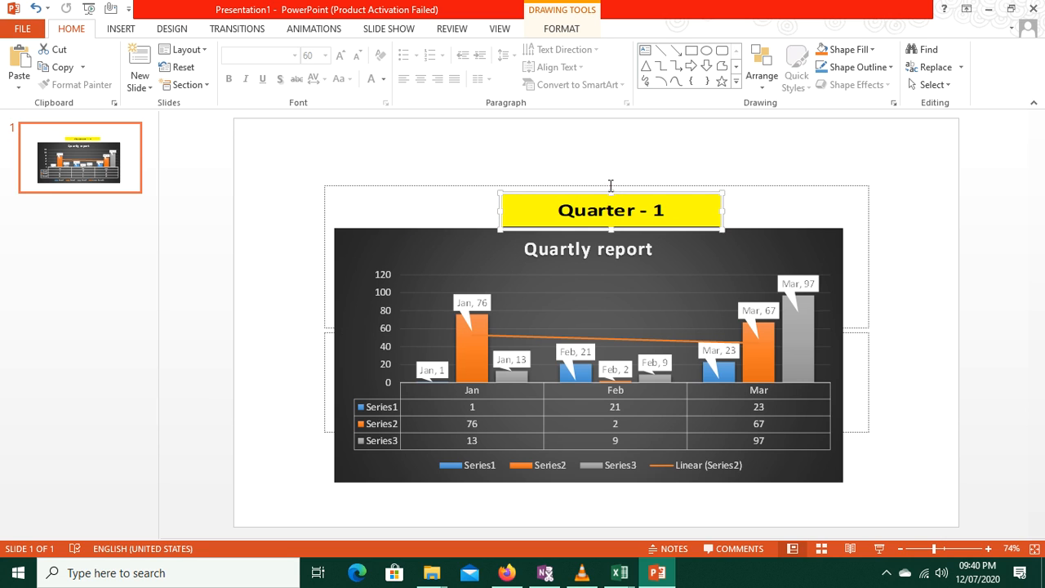
left_click_drag(611, 194, 567, 210)
- Fill the Quarter - 1 heading cell in Excel with light gold and return to the linked slide in PowerPoint
key("alt+Tab")
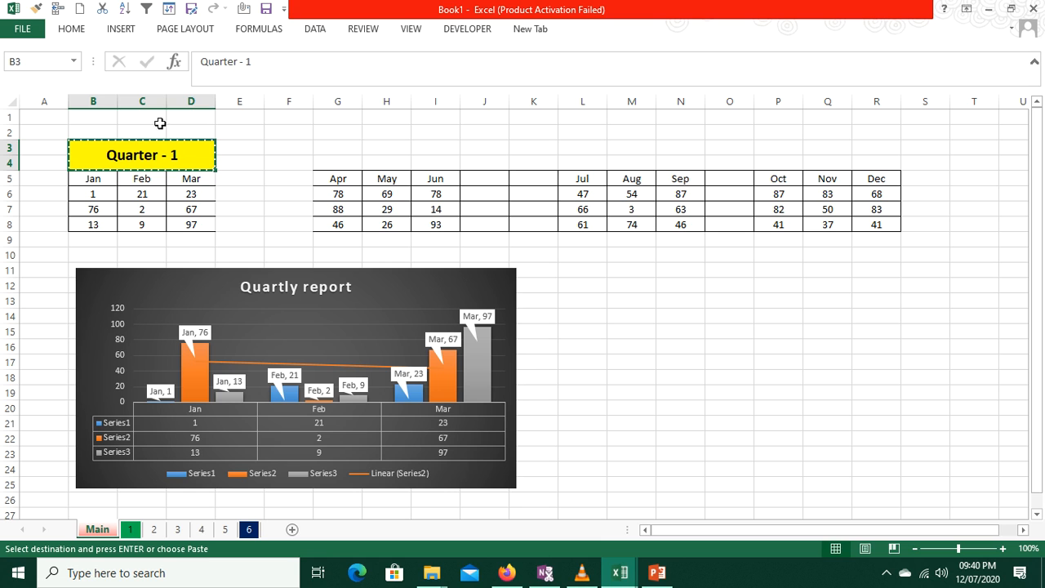
left_click(78, 33)
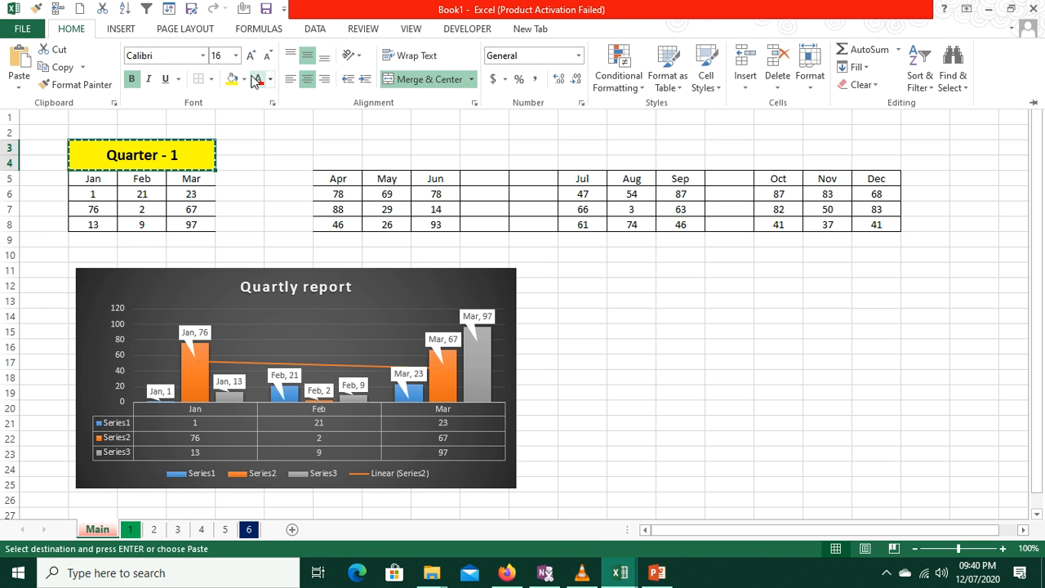
left_click(243, 79)
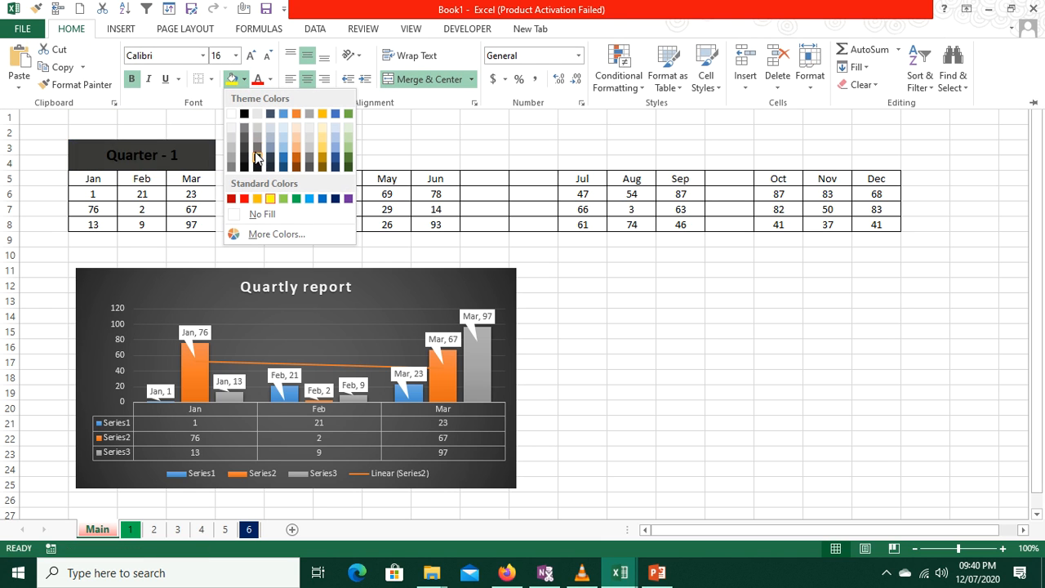
left_click(323, 146)
key("alt+Tab")
left_click(753, 205)
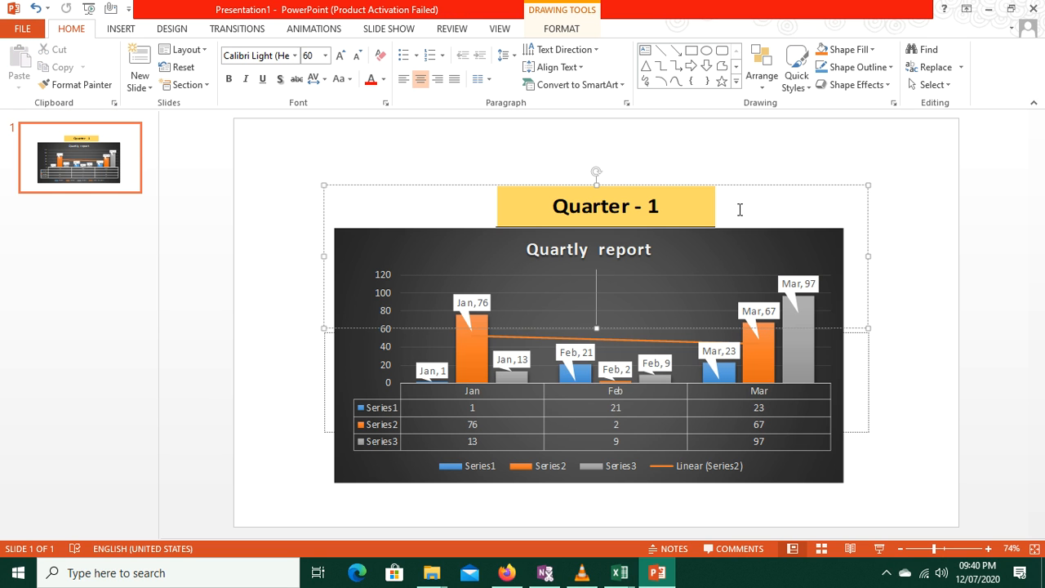
left_click(750, 174)
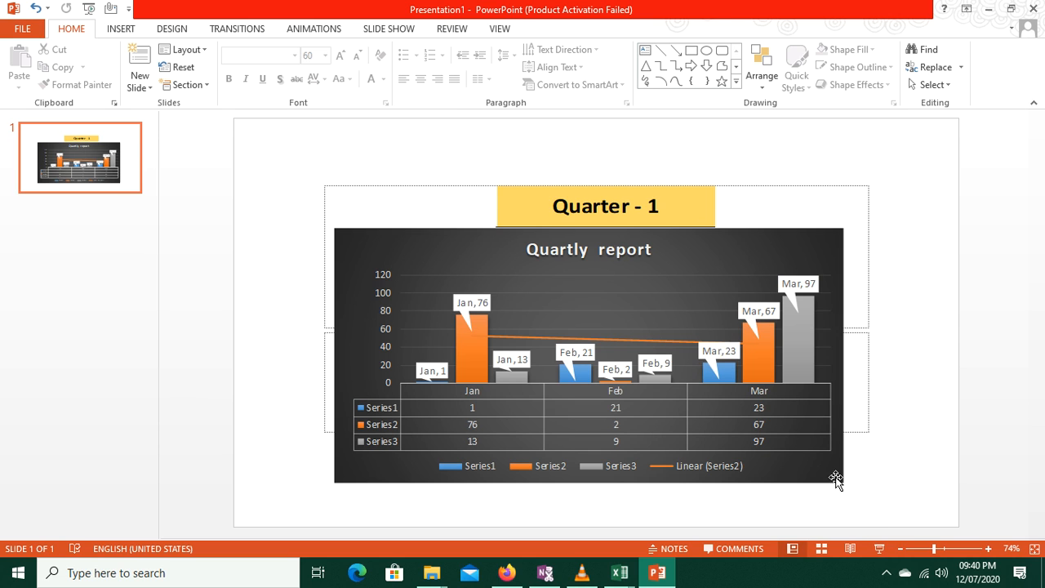
- Add a new slide after the chart slide and copy the Quarter - 1 table, B3:D8, from the Excel sheet
right_click(128, 170)
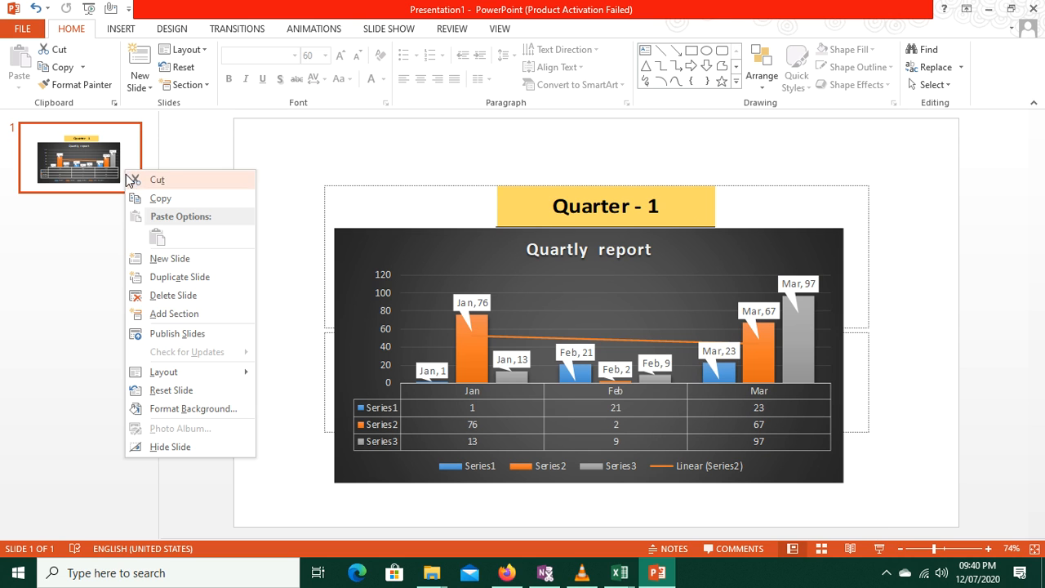
left_click(181, 258)
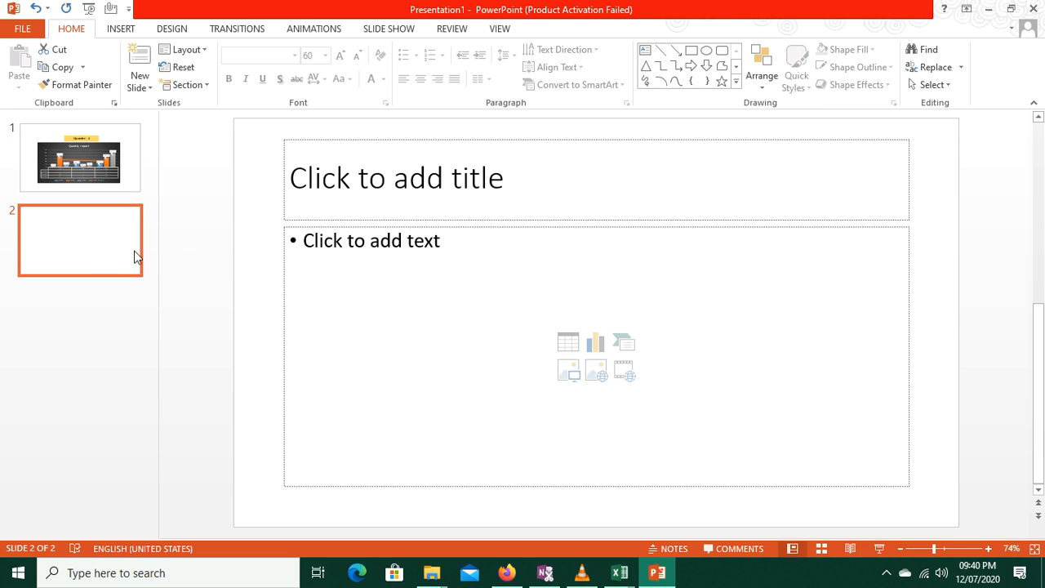
key("alt+Tab")
left_click_drag(106, 153, 202, 222)
key("ctrl+c")
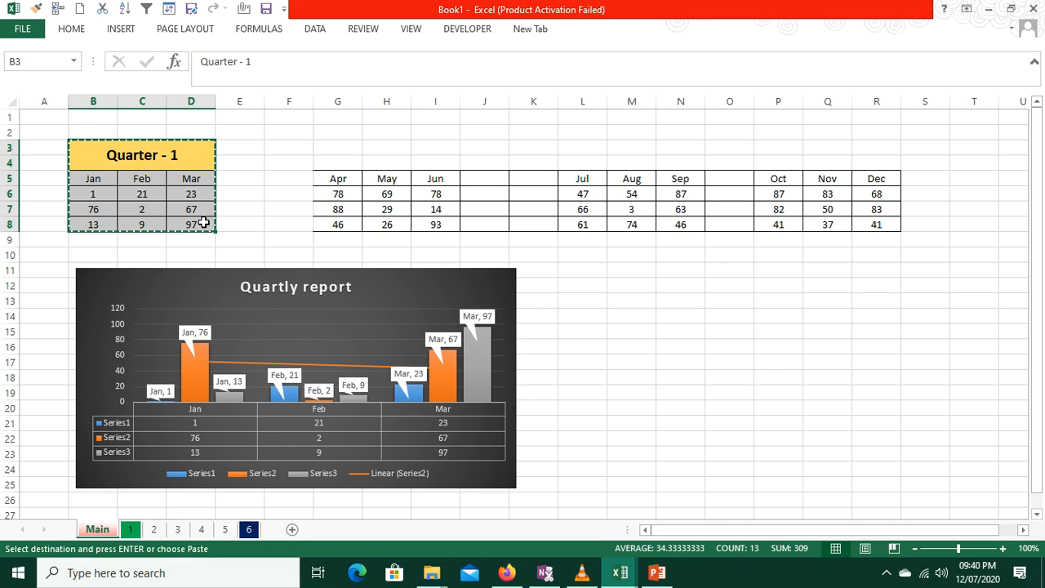
- Paste the copied table onto slide 2 in PowerPoint as a linked Microsoft Excel Worksheet Object, then enlarge and reposition it
key("alt+Tab")
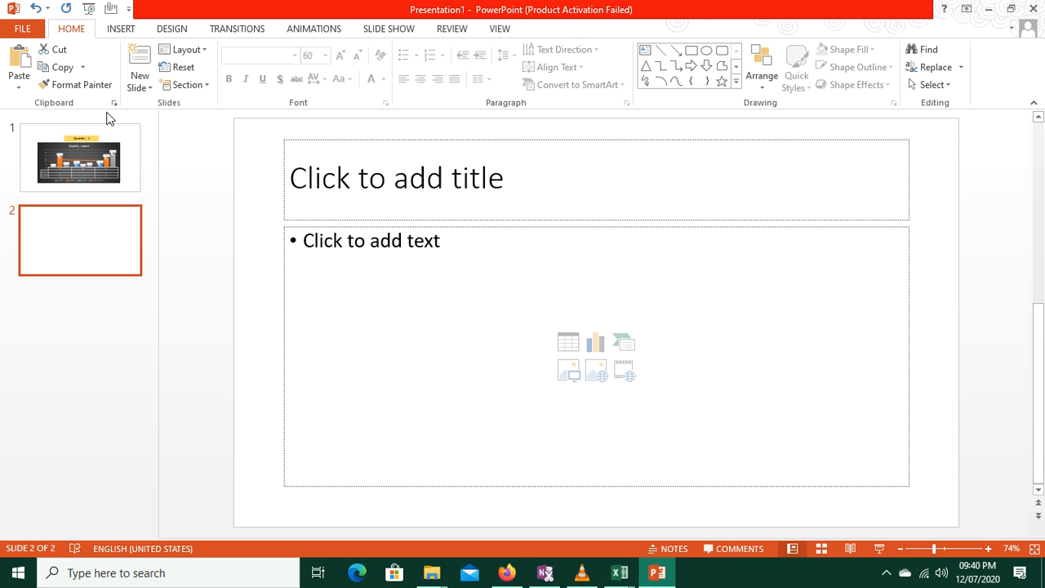
left_click(381, 335)
left_click(19, 82)
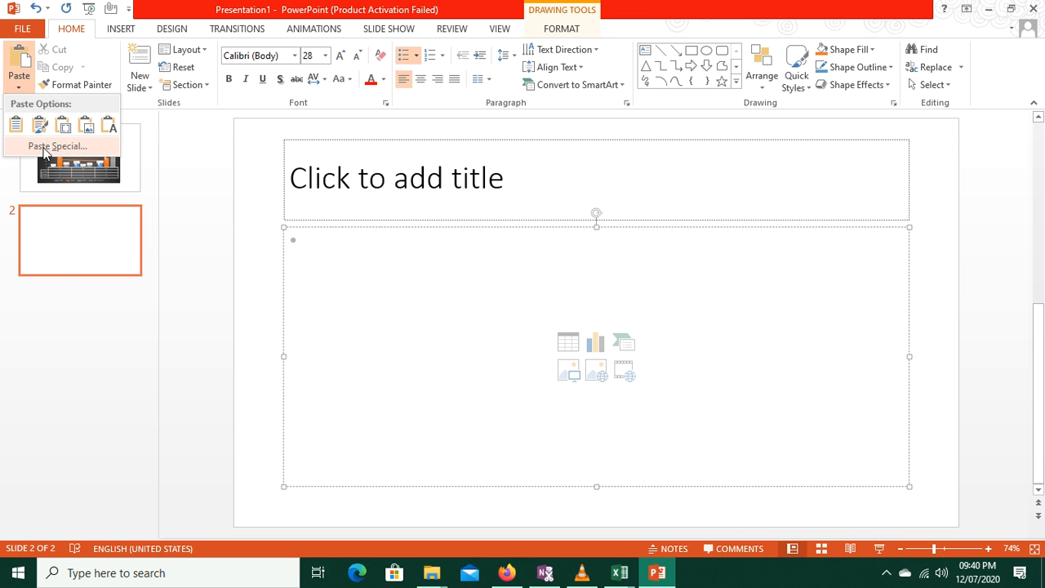
left_click(49, 147)
left_click(351, 248)
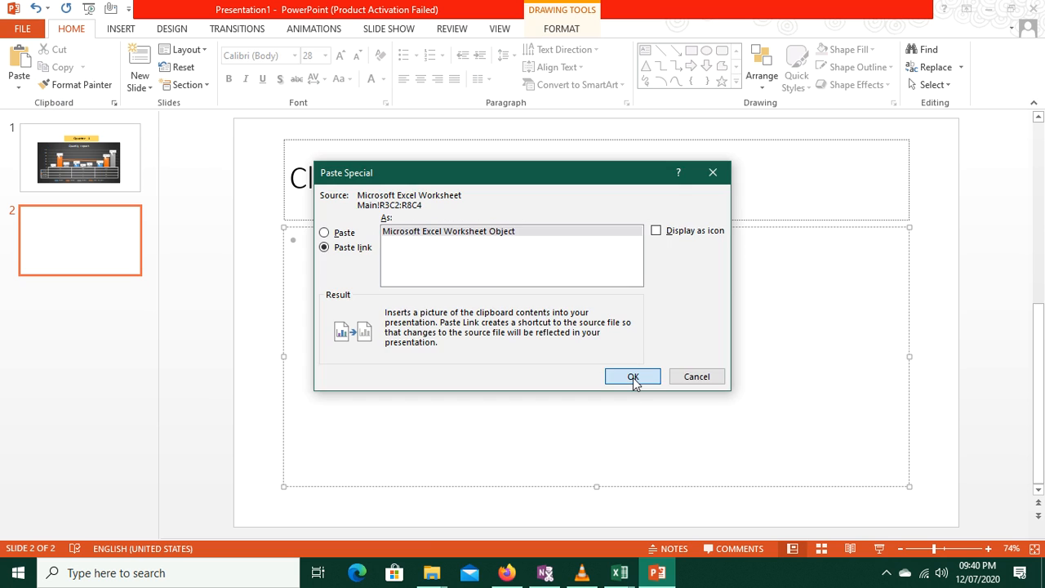
left_click(633, 376)
left_click_drag(653, 357, 792, 442)
left_click_drag(679, 297, 537, 270)
- Remove the bullet from the empty text placeholder on slide 2
left_click(455, 237)
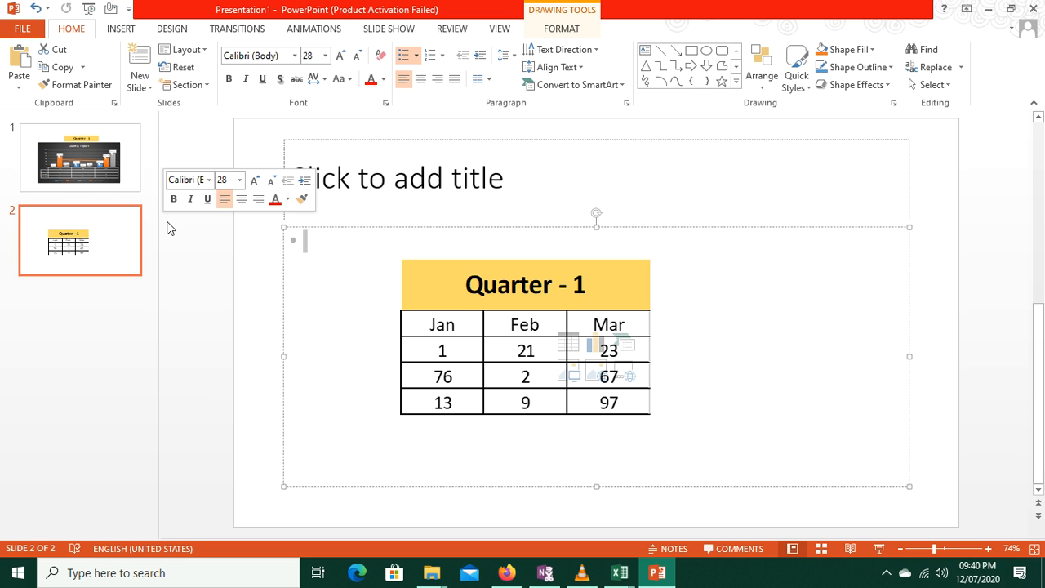
key("BackSpace")
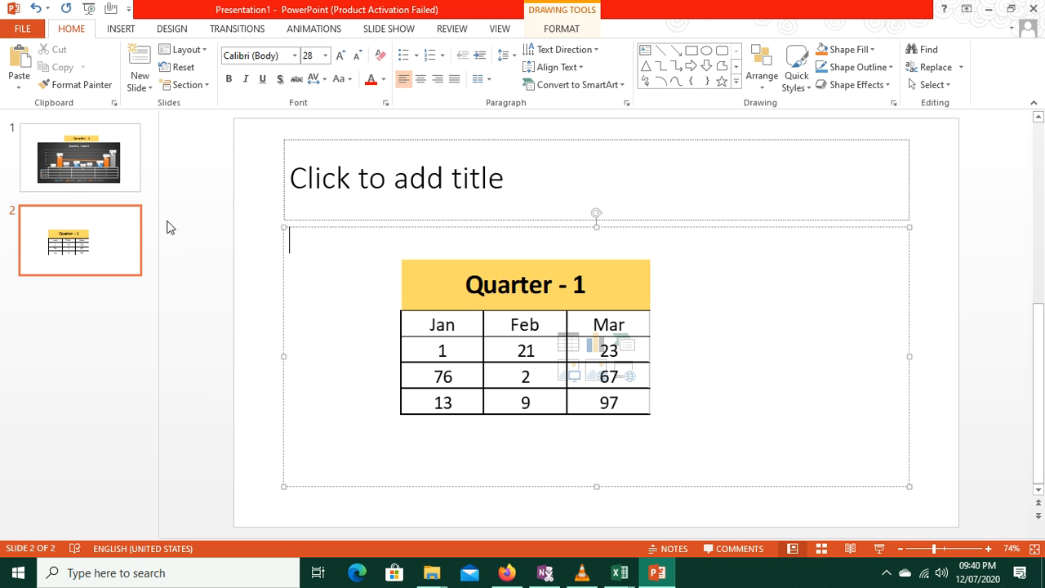
left_click(552, 183)
left_click(862, 321)
- Enlarge the linked Quarter - 1 table further and move it just below the text placeholder's first line
left_click(639, 414)
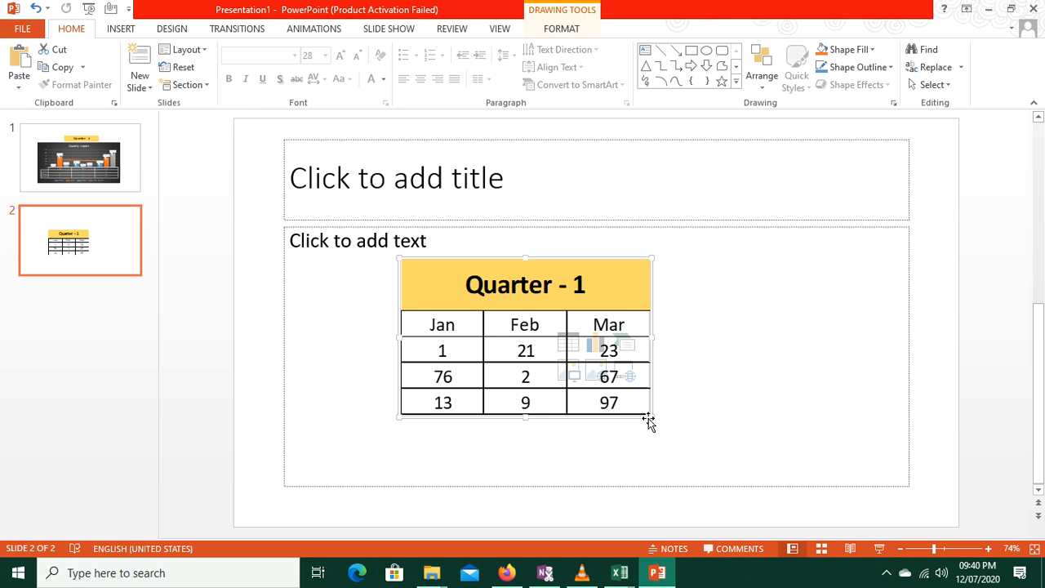
left_click_drag(651, 417, 728, 461)
left_click_drag(597, 298, 601, 265)
left_click(487, 269)
left_click_drag(542, 285, 493, 269)
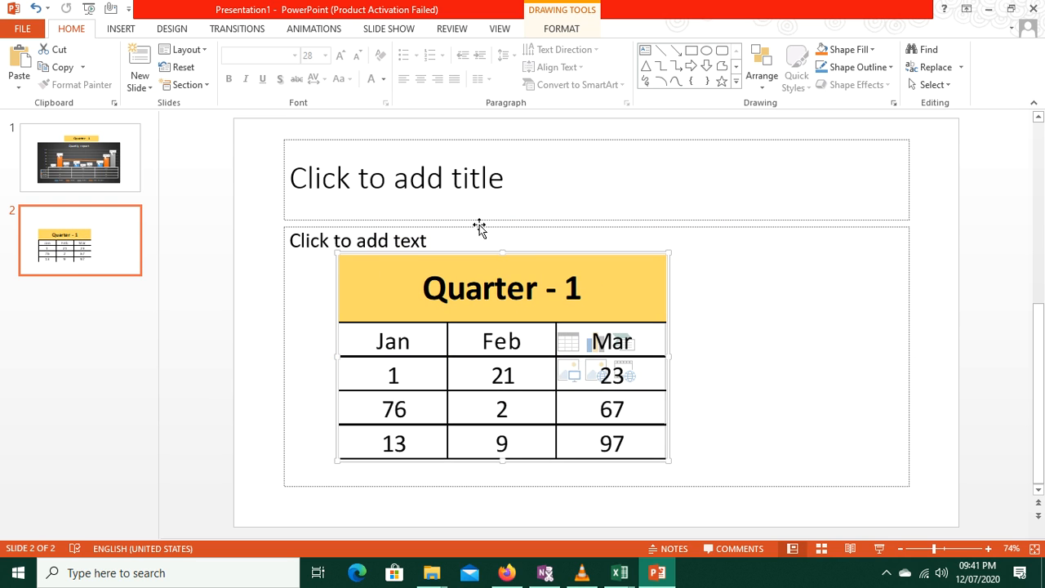
left_click(390, 31)
left_click(448, 31)
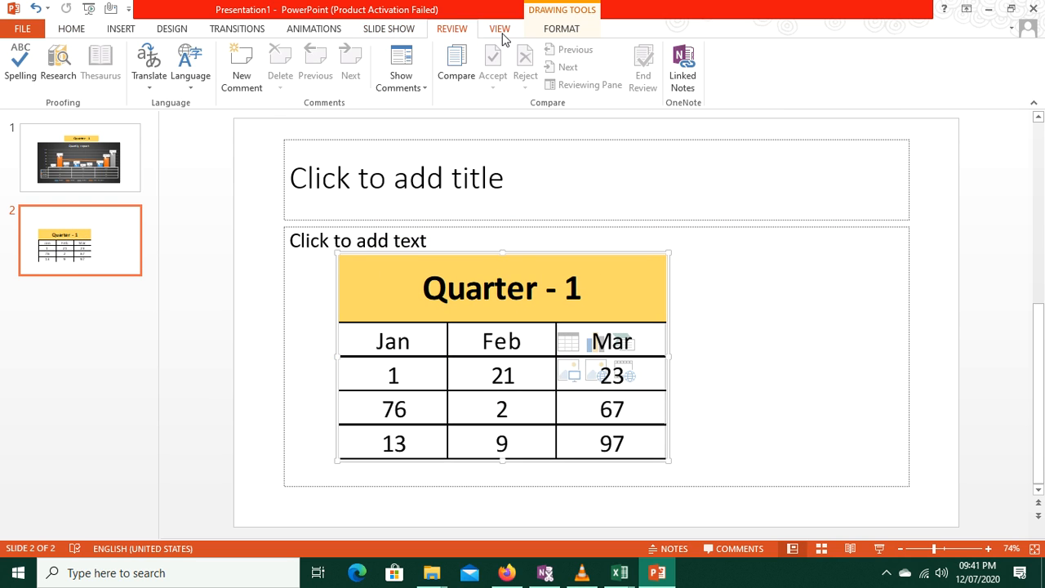